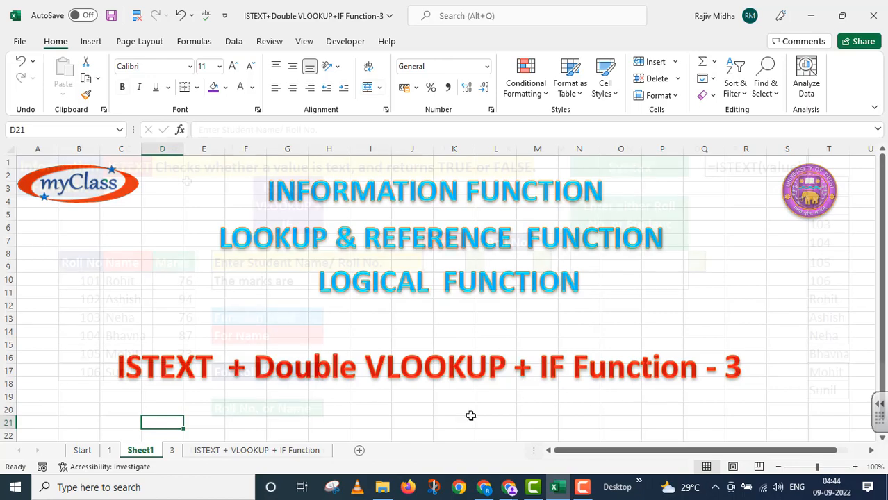
- On the ISTEXT + VLOOKUP + IF Function sheet, add list data validation to cell I6 with source =$C$7:$C$12
click(238, 452)
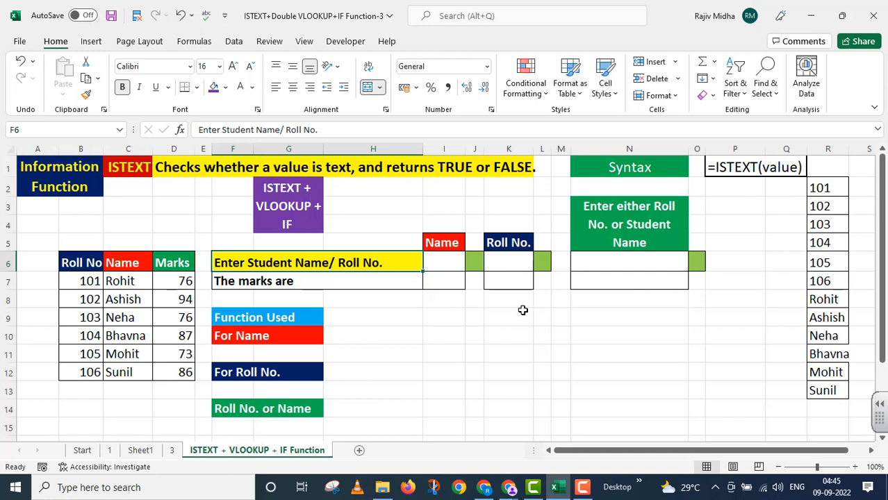
click(433, 261)
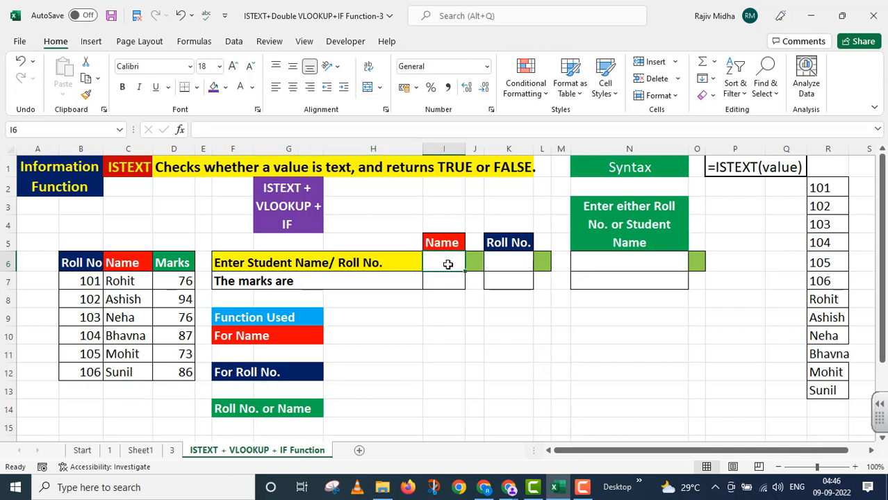
click(233, 43)
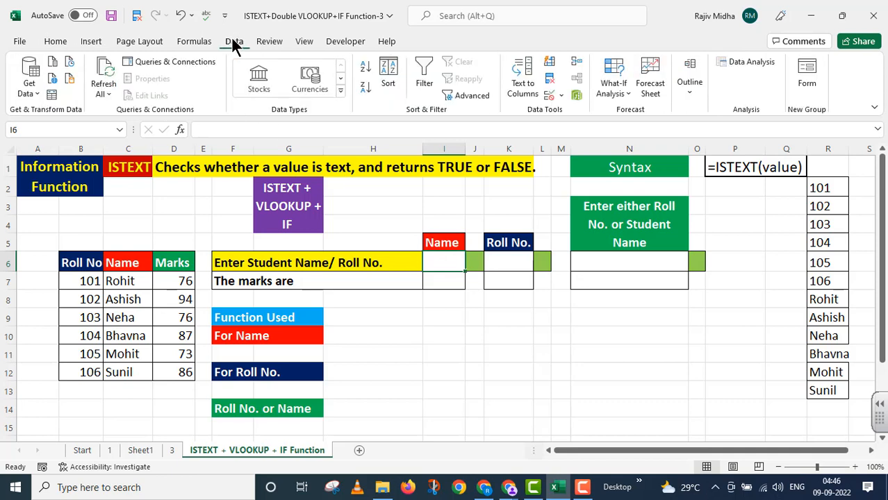
click(561, 95)
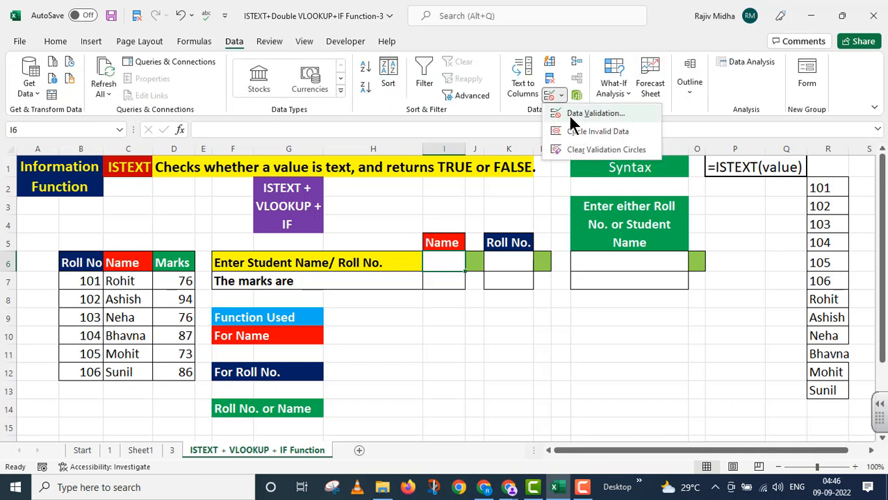
click(572, 114)
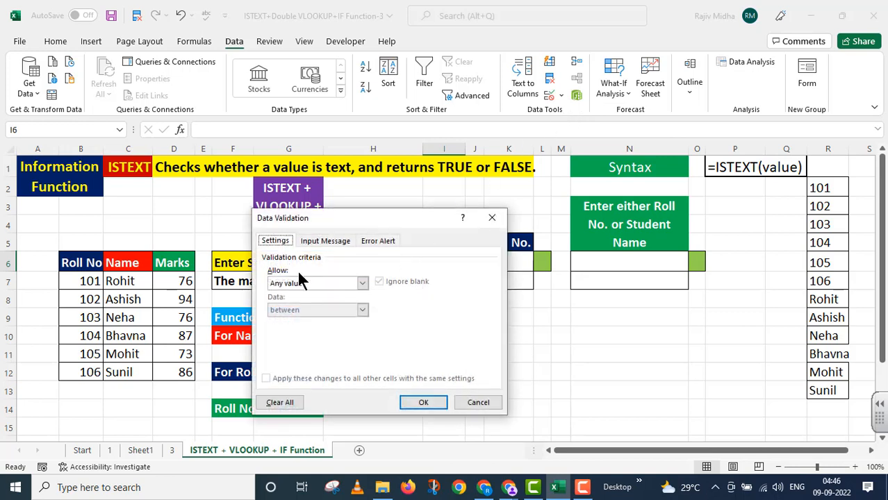
click(362, 283)
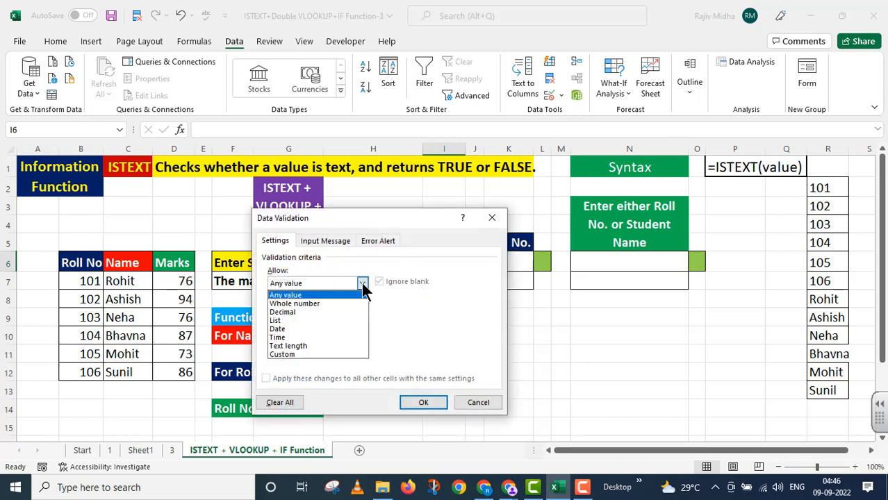
click(289, 319)
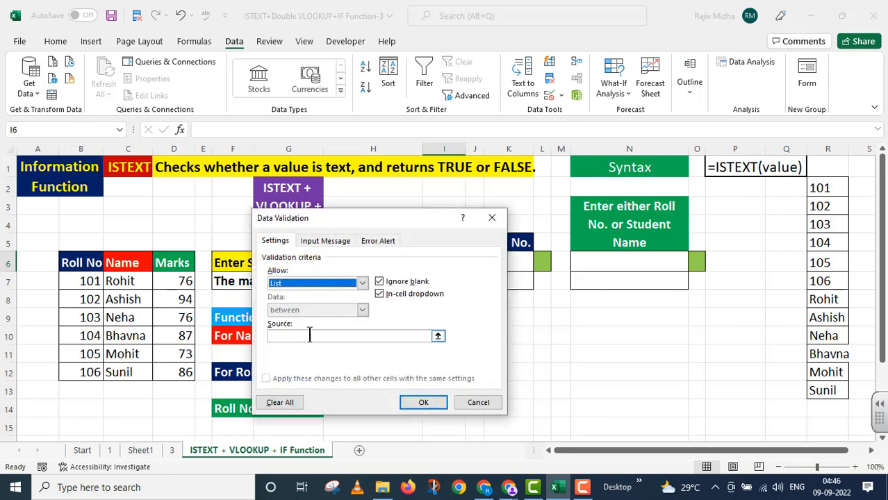
click(303, 338)
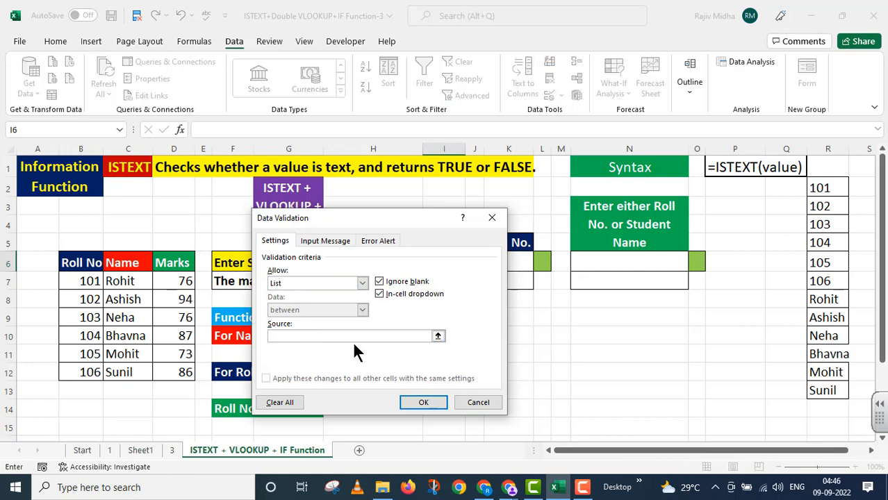
drag(375, 219, 632, 212)
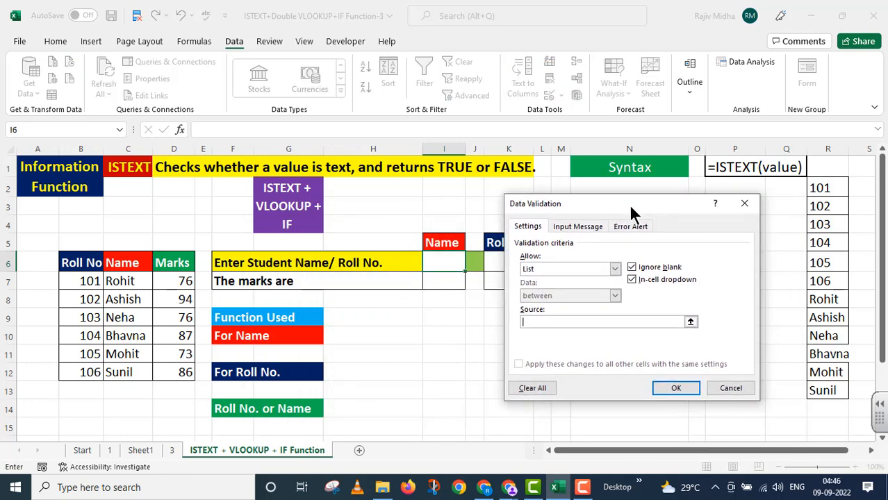
click(122, 278)
drag(121, 278, 123, 372)
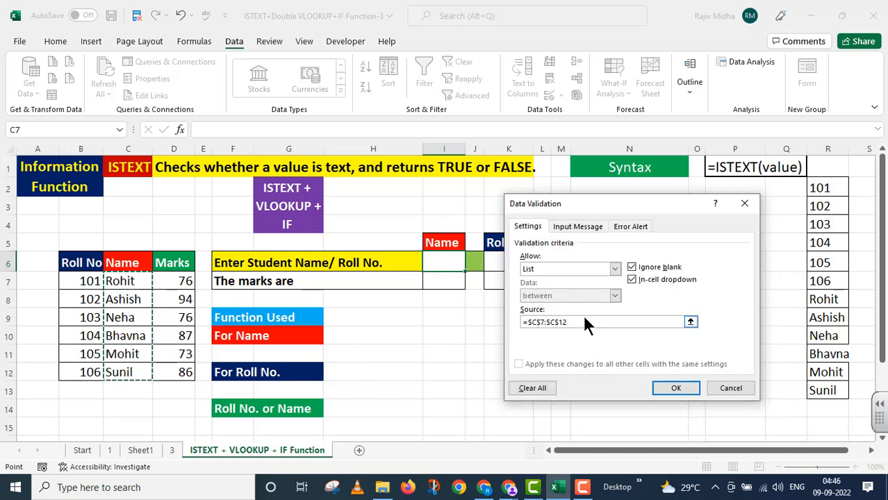
click(663, 384)
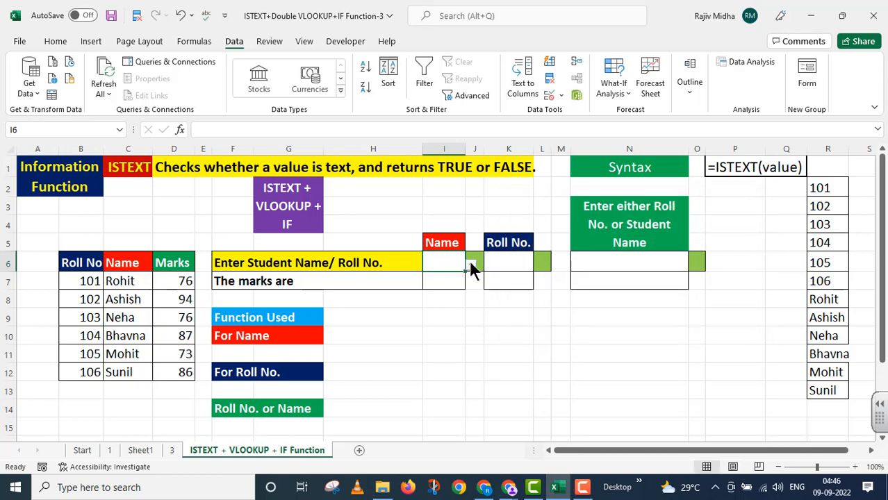
- Try the list in cell I6 by choosing the first student's name, followed by the third student's name
click(470, 266)
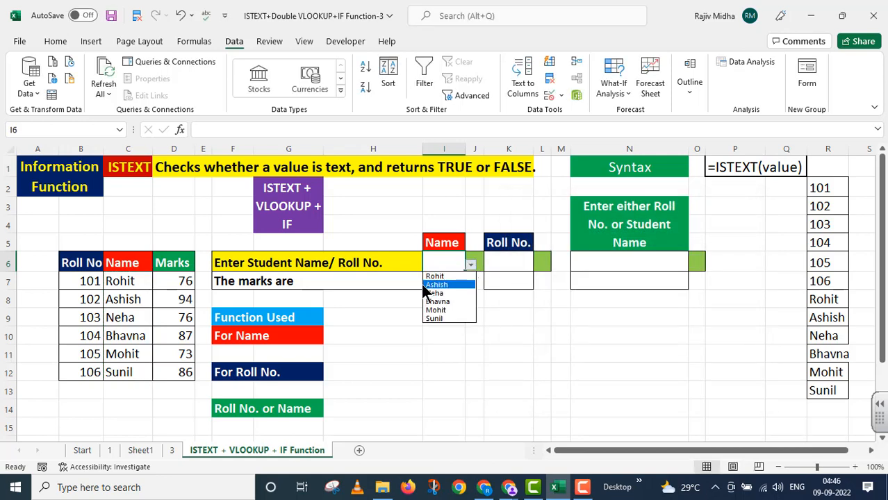
click(462, 278)
click(471, 265)
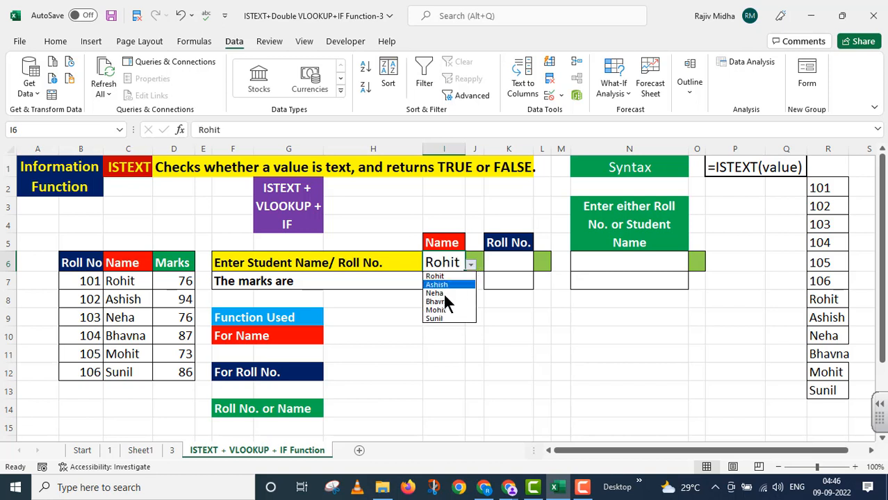
click(439, 293)
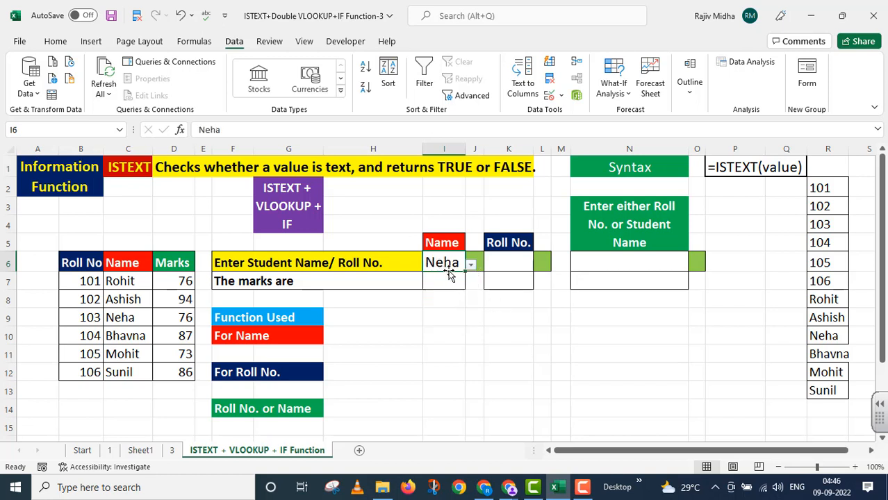
- Begin a formula in cell I7 with an IF whose logical test checks whether I6 is text: =IF(ISTEXT(I6),
click(436, 279)
key(F2)
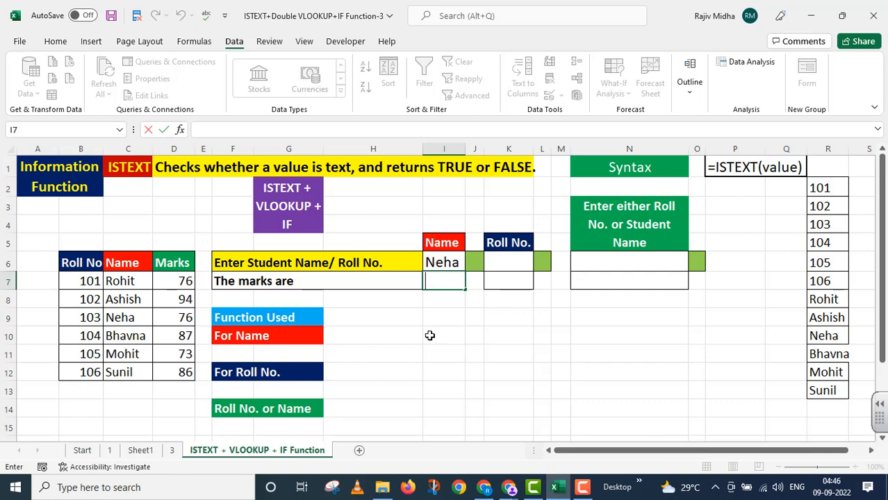
text(=I)
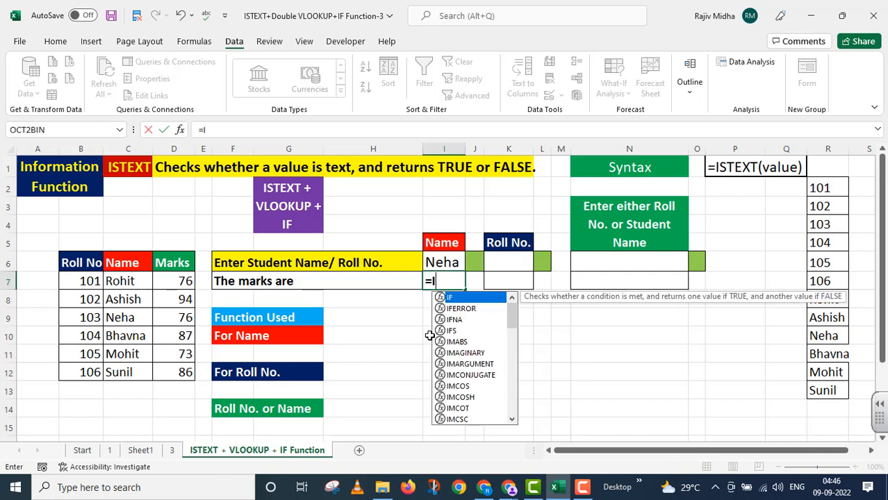
text(F()
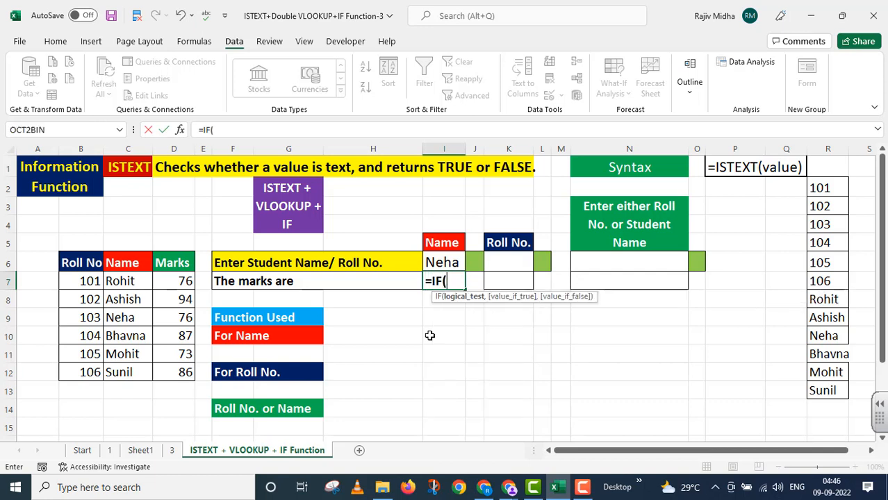
text(IST)
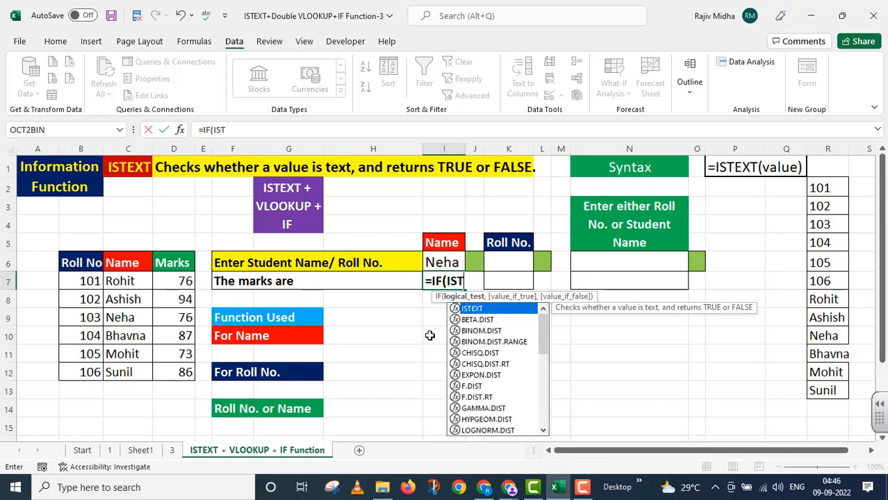
text(EXT()
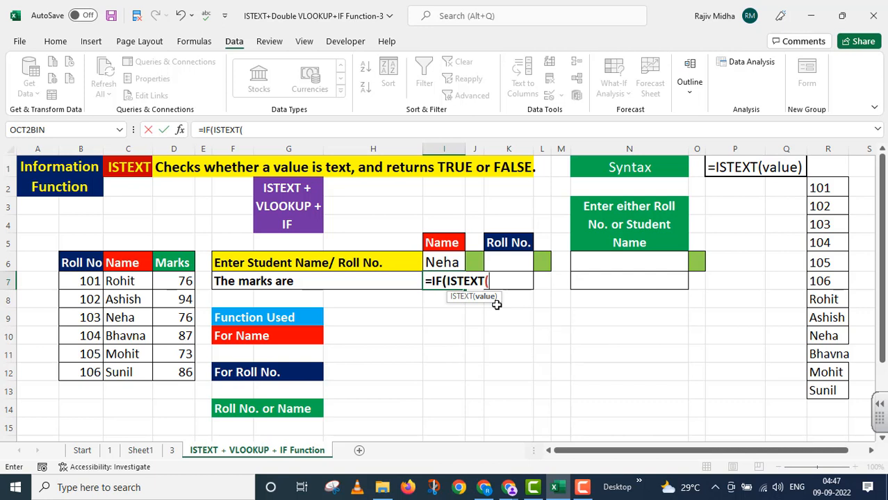
click(435, 259)
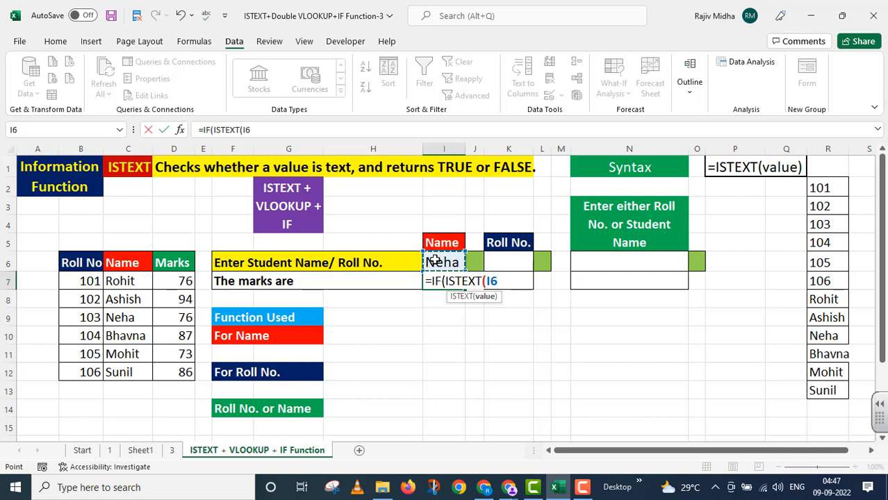
text())
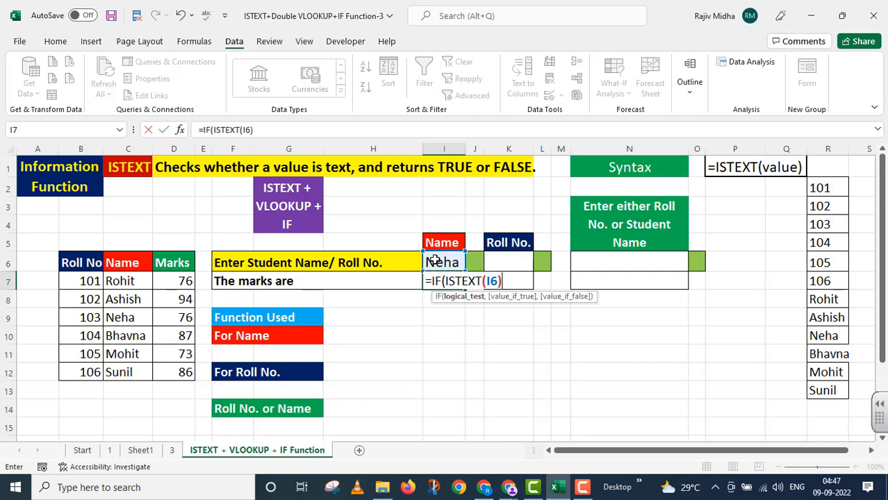
text(,)
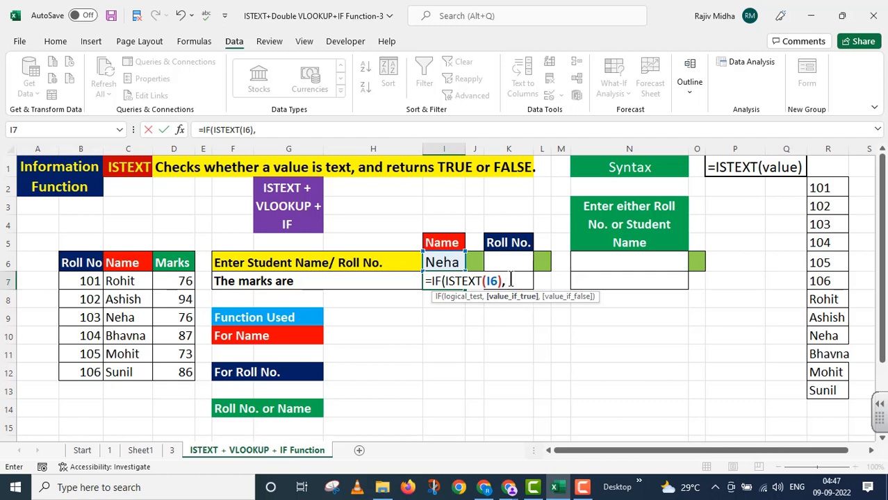
- Complete the I7 formula with VLOOKUP(I6,C6:D12,2,FALSE) as the value if true and enter it
text(VLO)
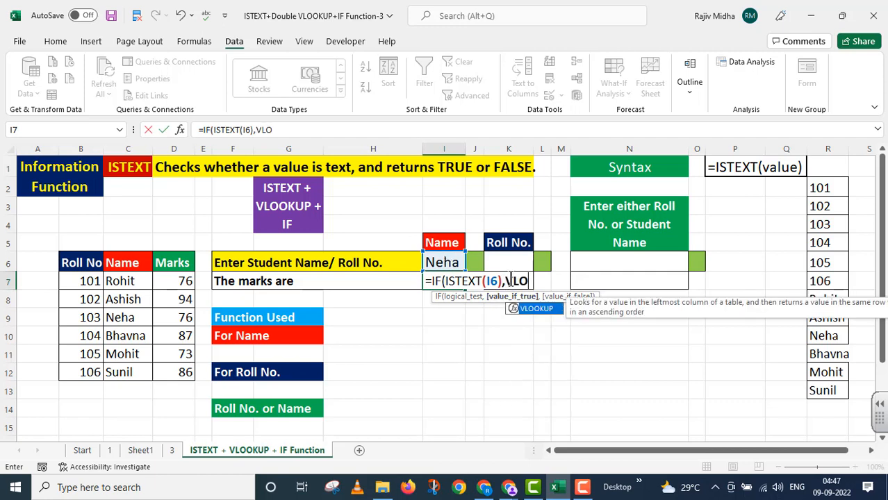
text(OKUP()
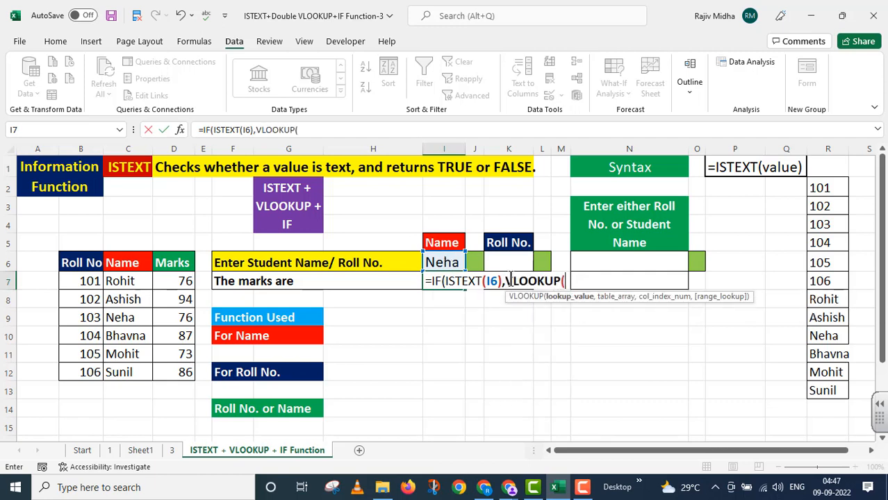
click(442, 260)
text(,)
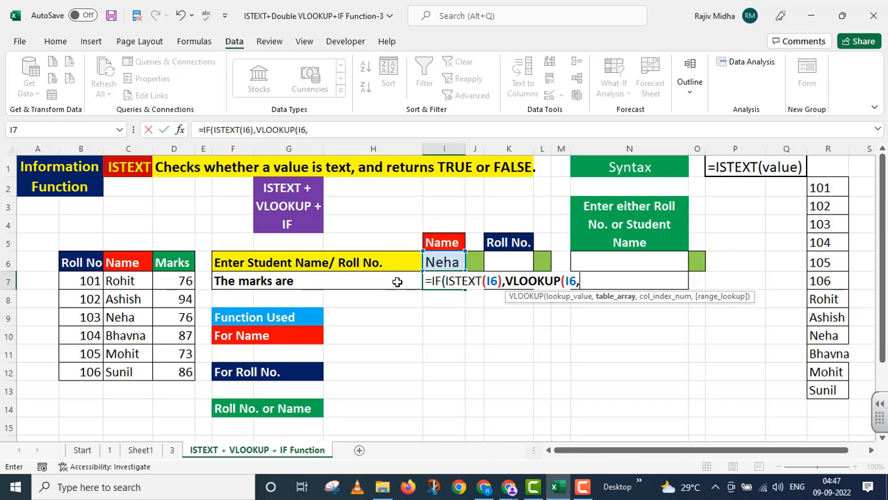
click(123, 262)
drag(175, 270, 179, 367)
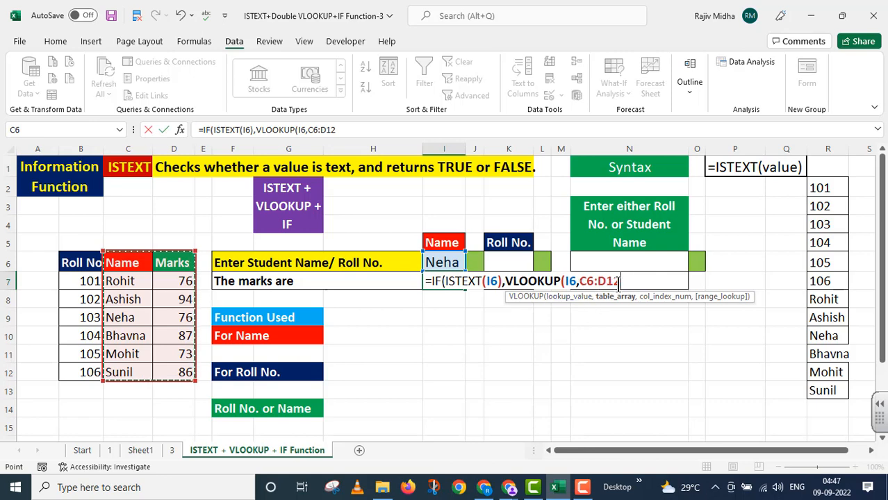
text(,)
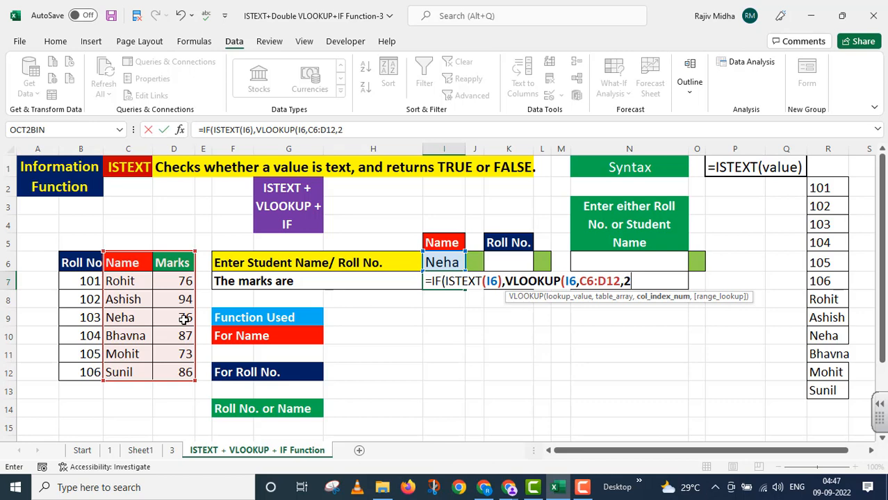
text(2,)
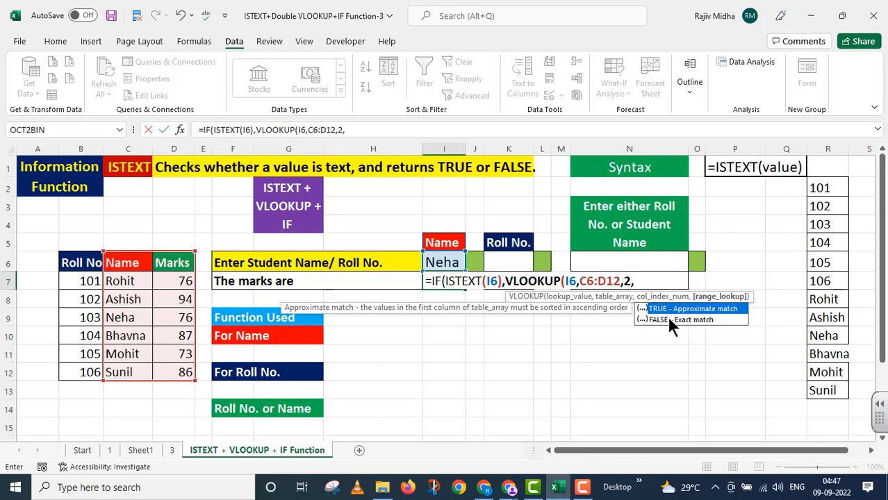
double_click(669, 320)
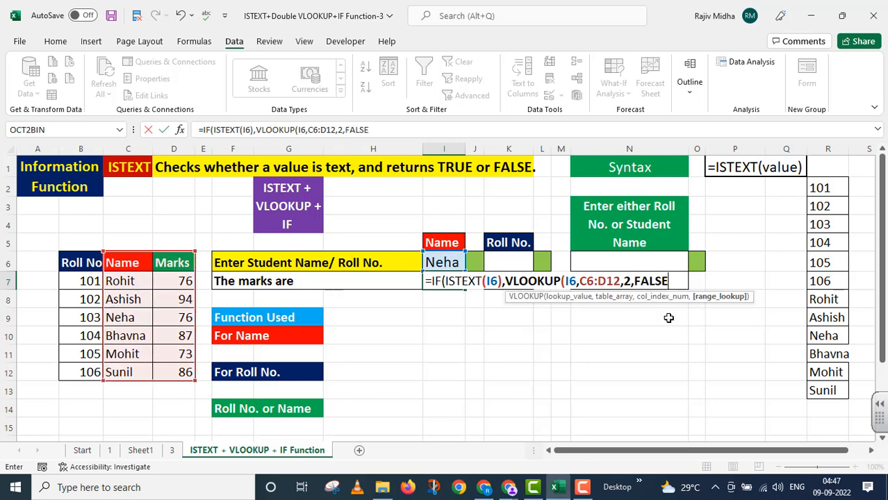
text())
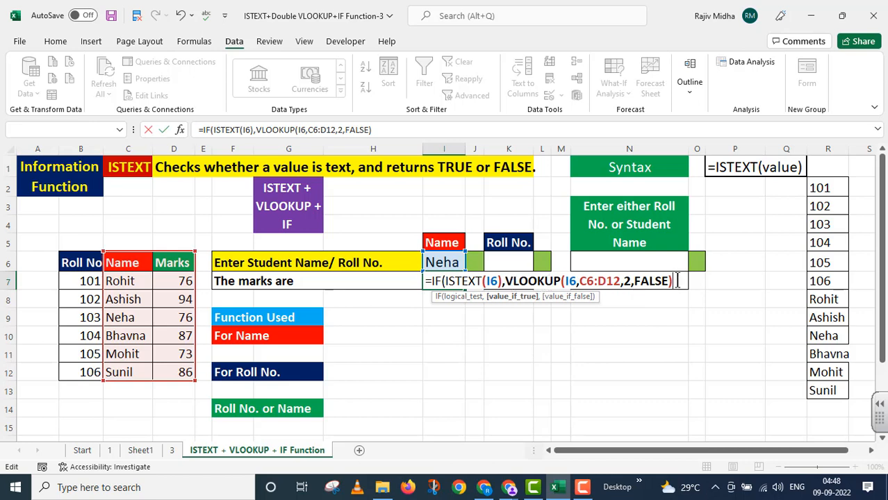
text())
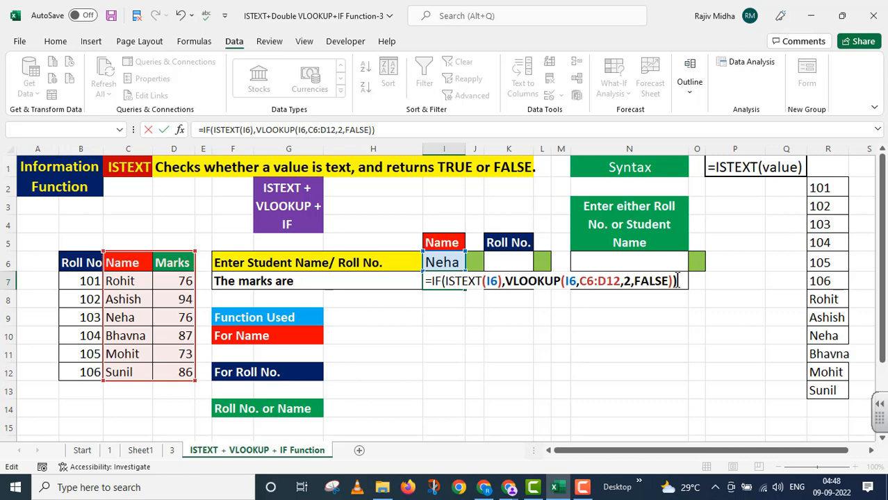
key(Return)
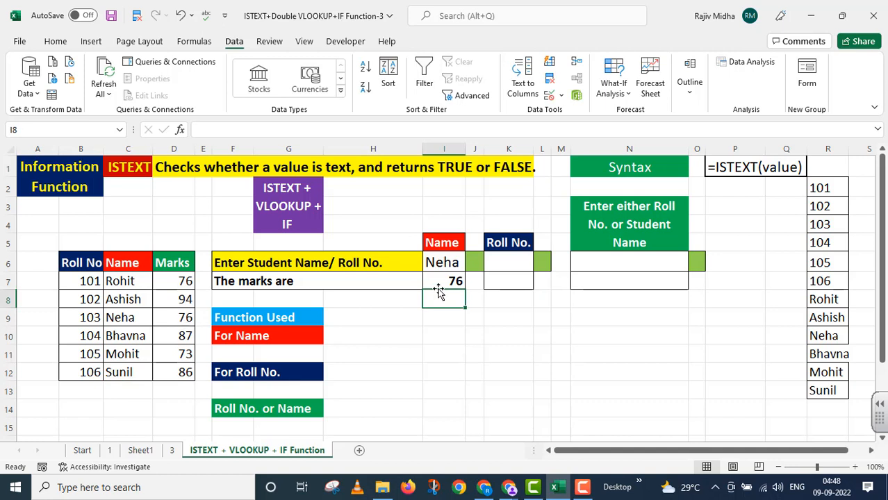
- Test the marks lookup by choosing the fifth student's name in I6, followed by the last student's name
click(452, 261)
click(470, 265)
click(442, 310)
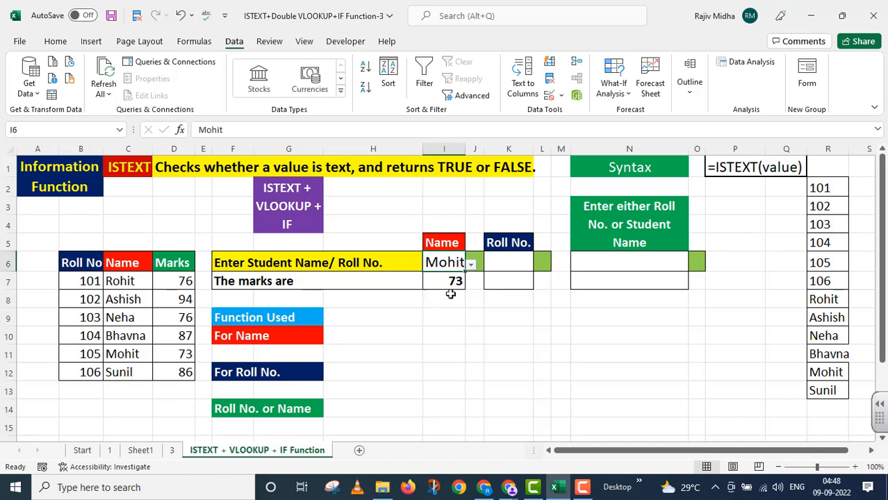
click(471, 265)
click(445, 319)
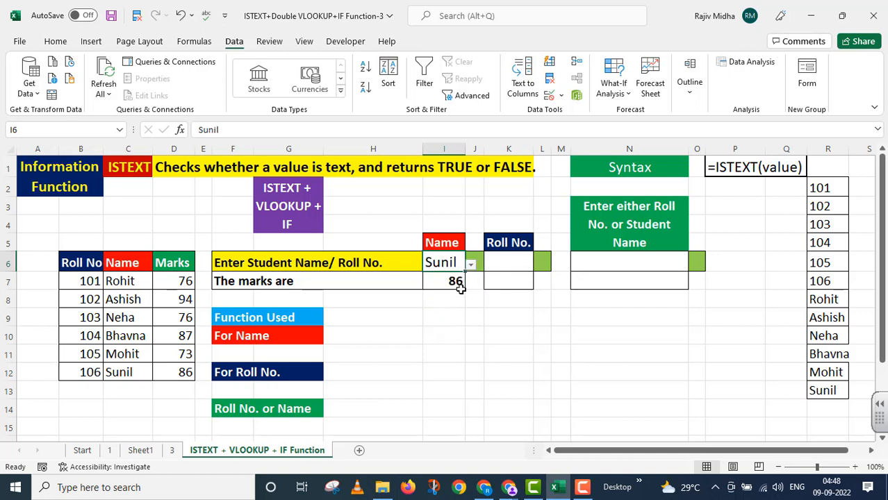
click(461, 292)
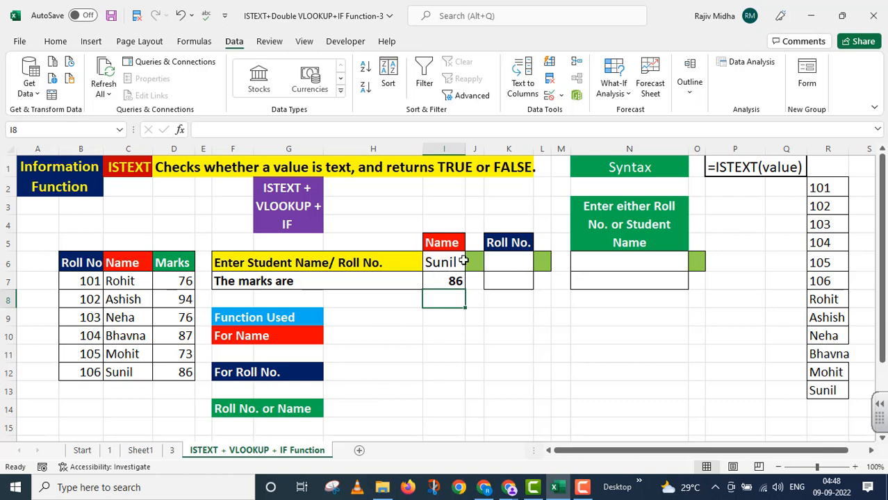
- Record the name lookup formula as text in H10: '=IF(ISTEXT(I6),VLOOKUP(I6,C6:D12,2,FALSE))
click(357, 335)
text(=IF(ISTEXT(I6),VLOOKUP(I6,C6:D12,2,FALSE)))
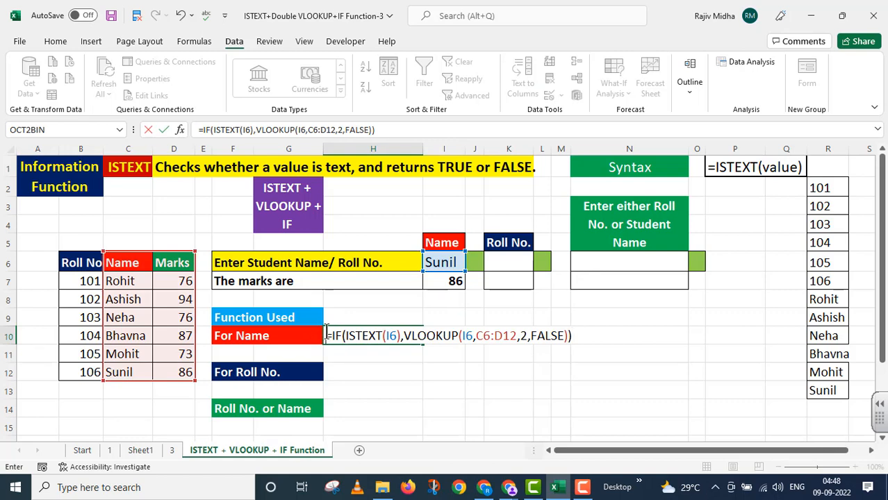
click(327, 336)
text(')
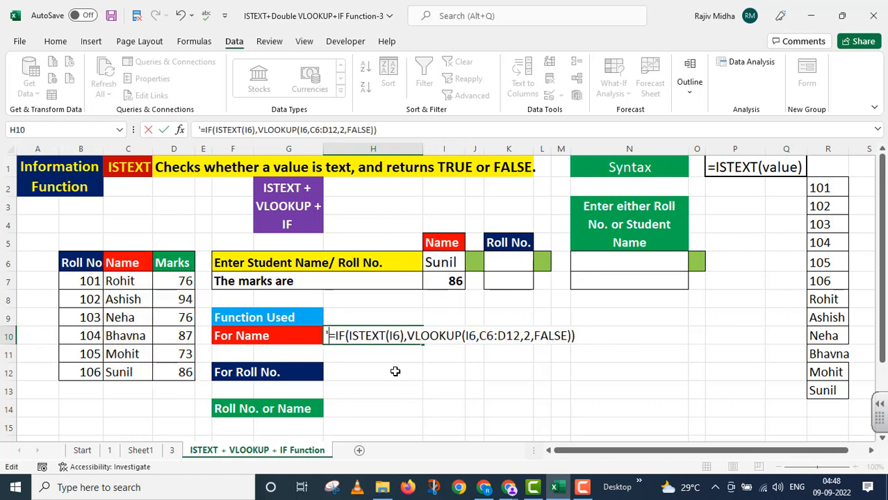
click(349, 373)
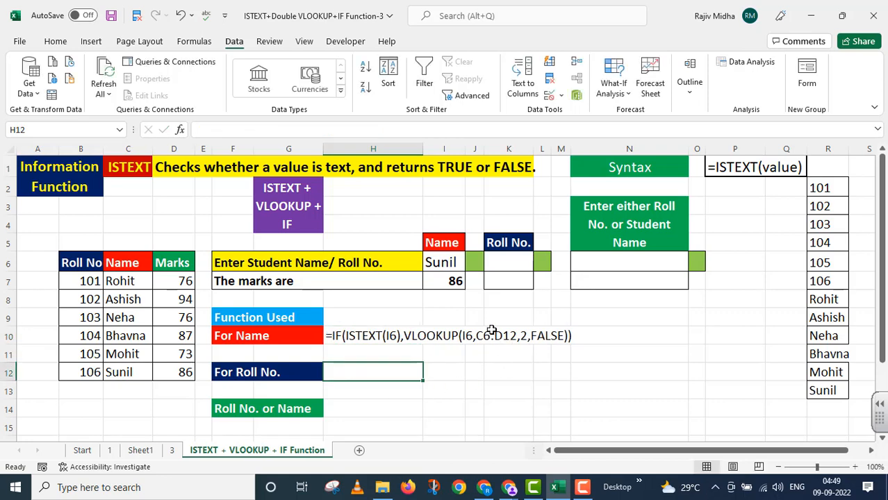
- Add a List data validation to cell K6 with the roll numbers in $B$7:$B$12 as its source
click(499, 259)
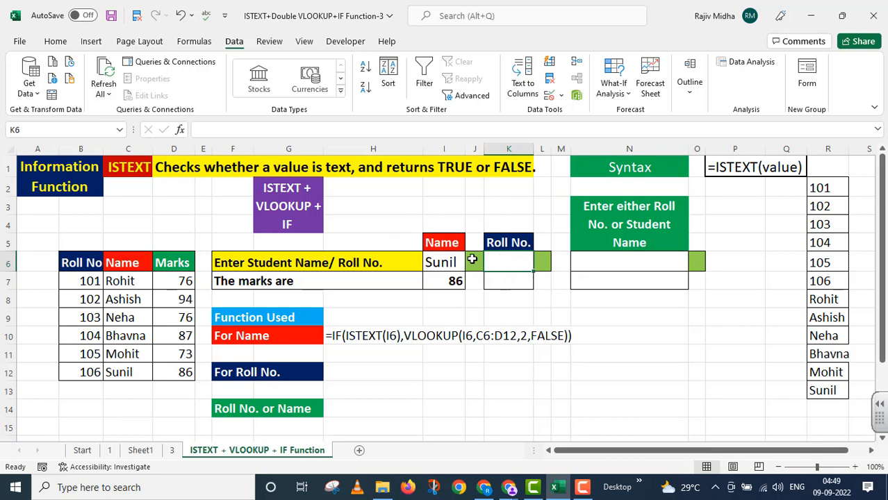
click(561, 93)
click(575, 111)
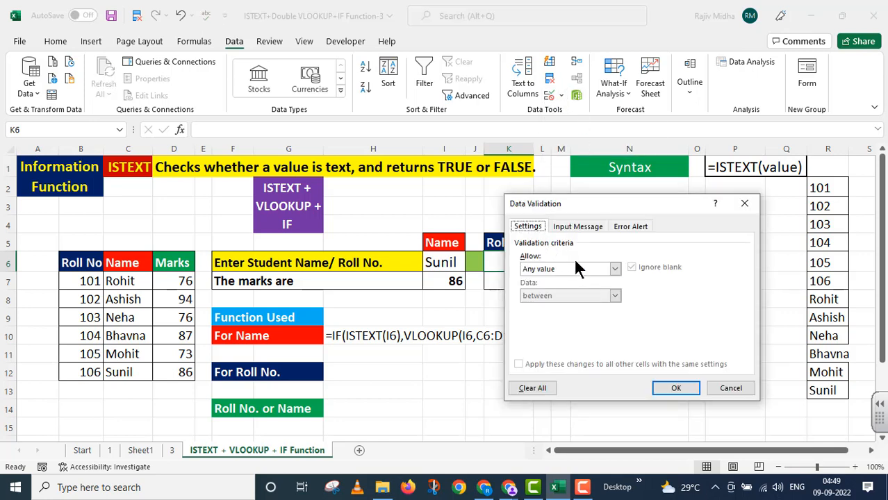
click(614, 269)
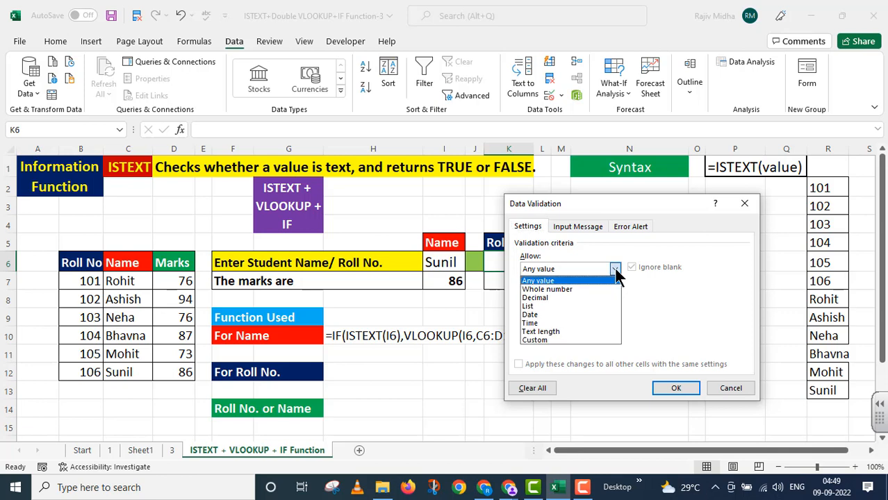
click(538, 310)
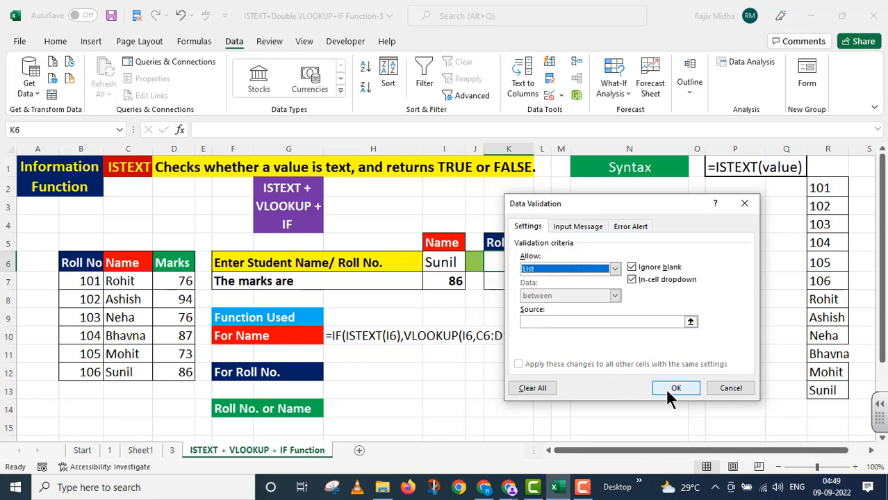
click(570, 322)
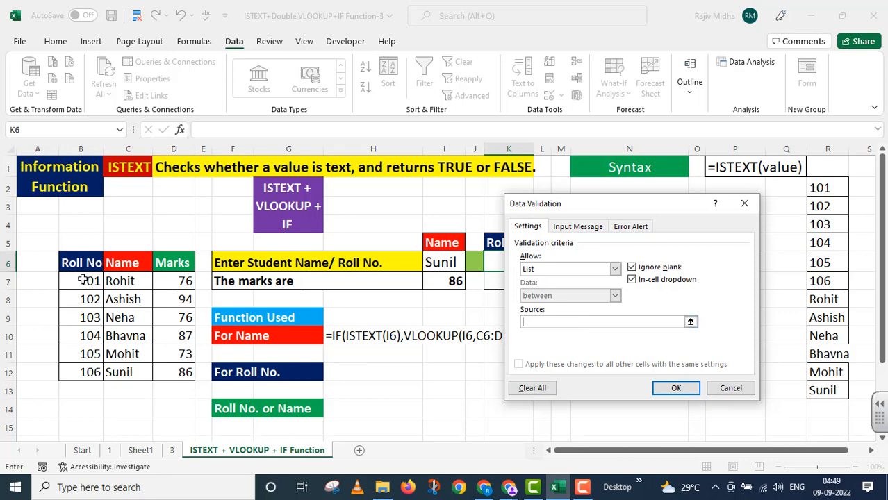
drag(83, 280, 90, 368)
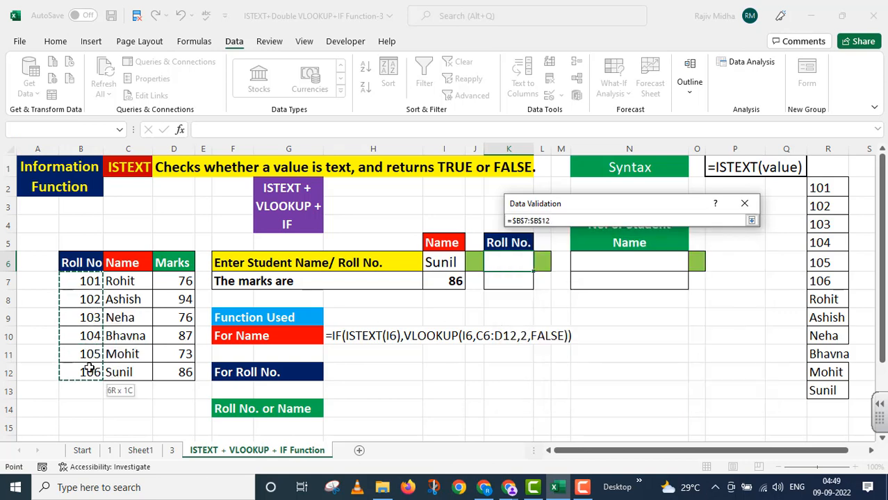
click(676, 389)
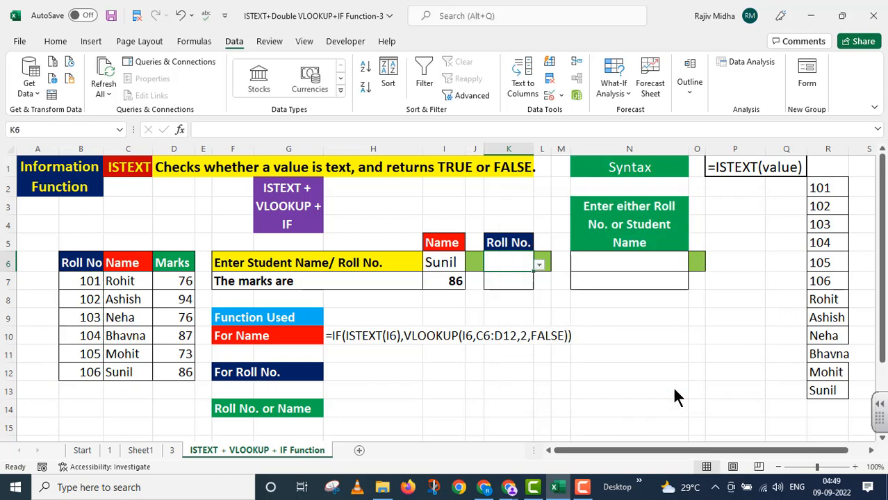
- Try the list in cell K6 by choosing roll number 101, followed by 104
click(539, 265)
click(504, 276)
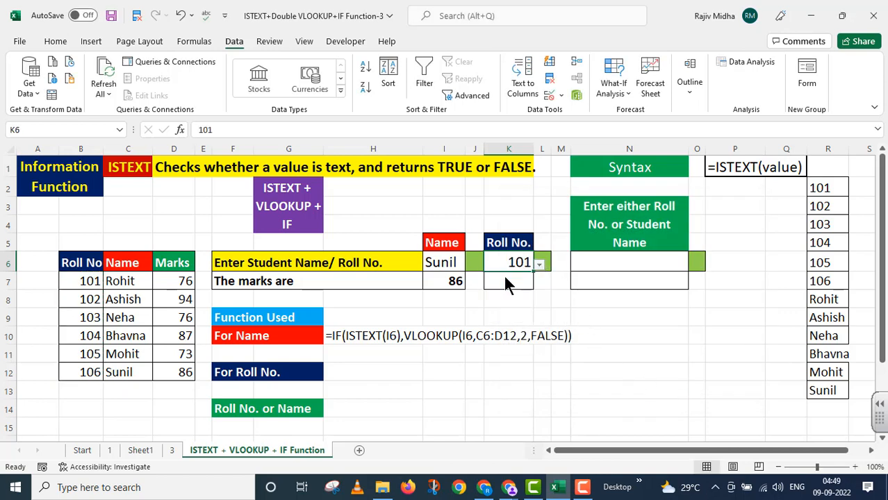
click(539, 264)
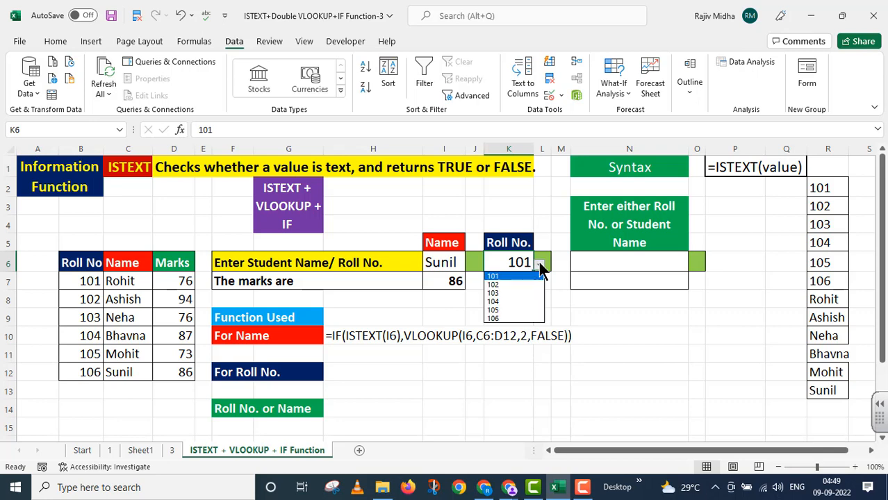
click(500, 302)
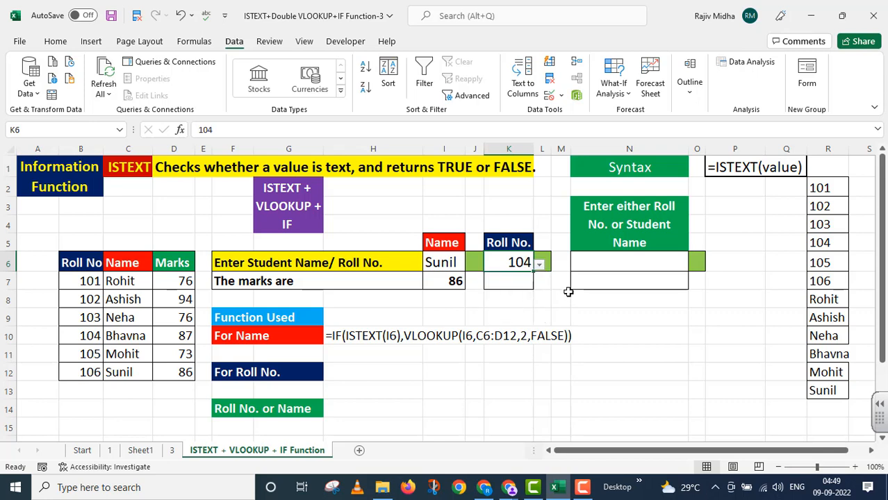
- Begin a formula in cell K7 with an IF whose logical test checks whether K6 is text: =IF(ISTEXT(K6),
click(510, 278)
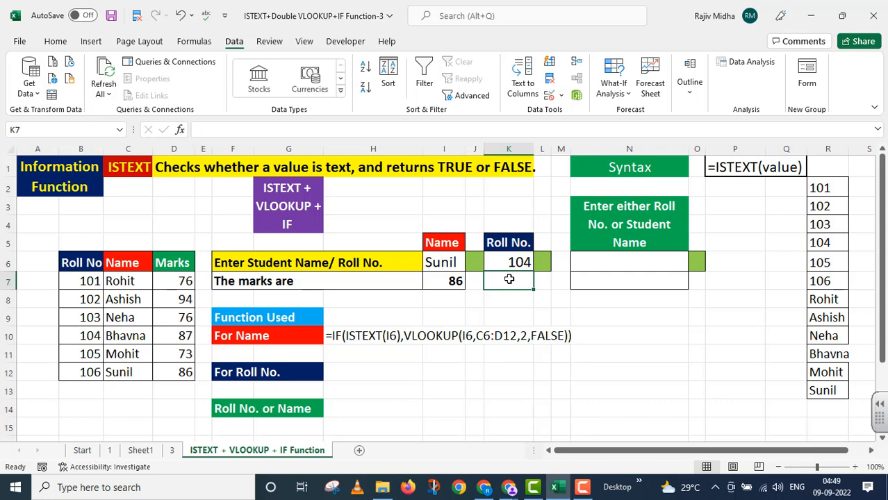
text(=)
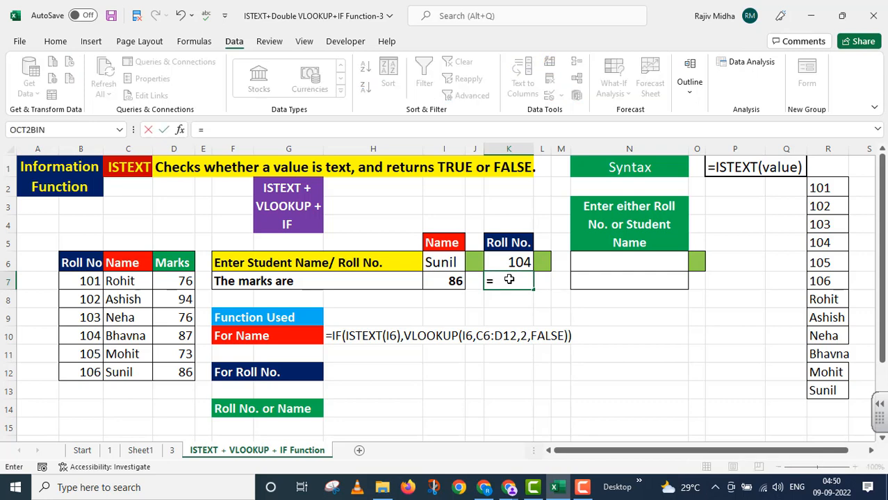
text(IF()
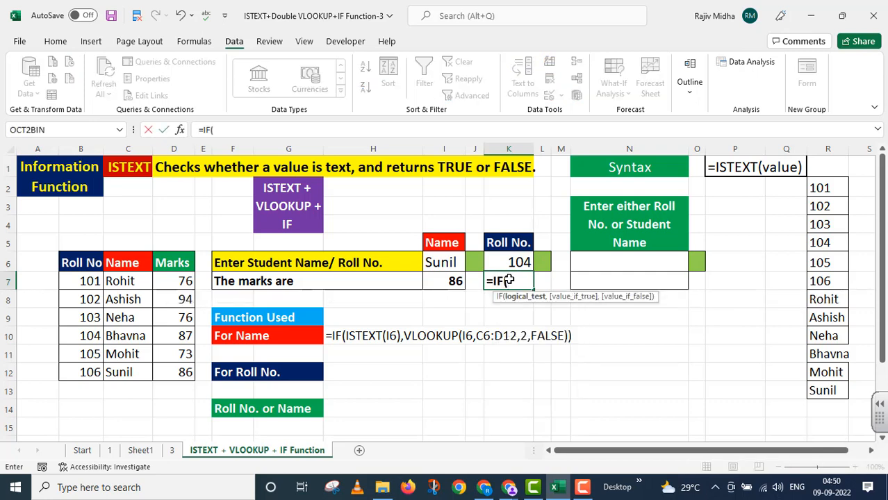
text(ISTE)
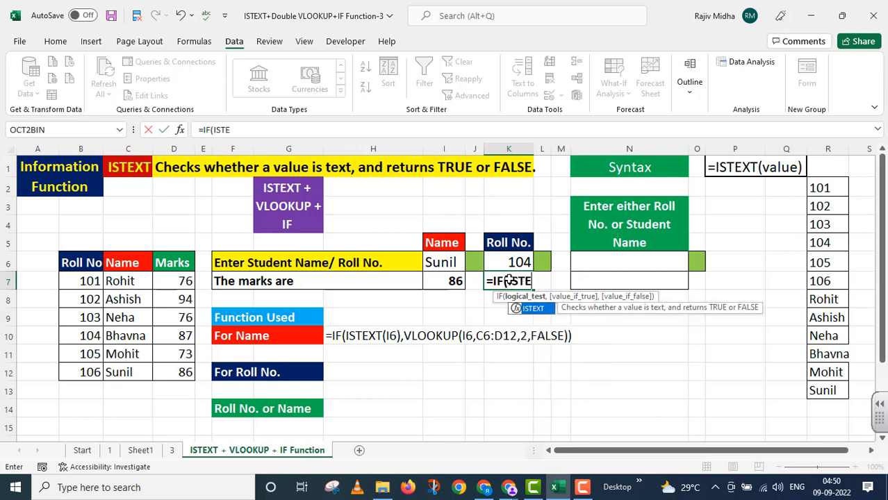
text(XT()
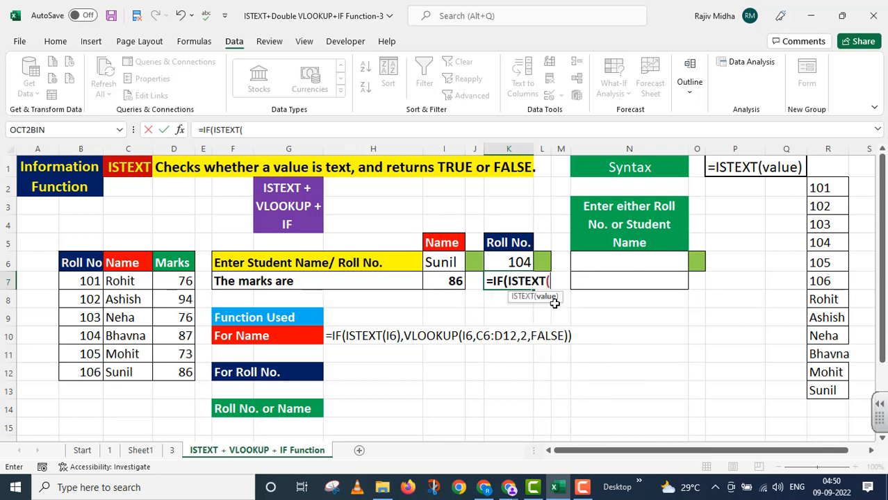
click(514, 261)
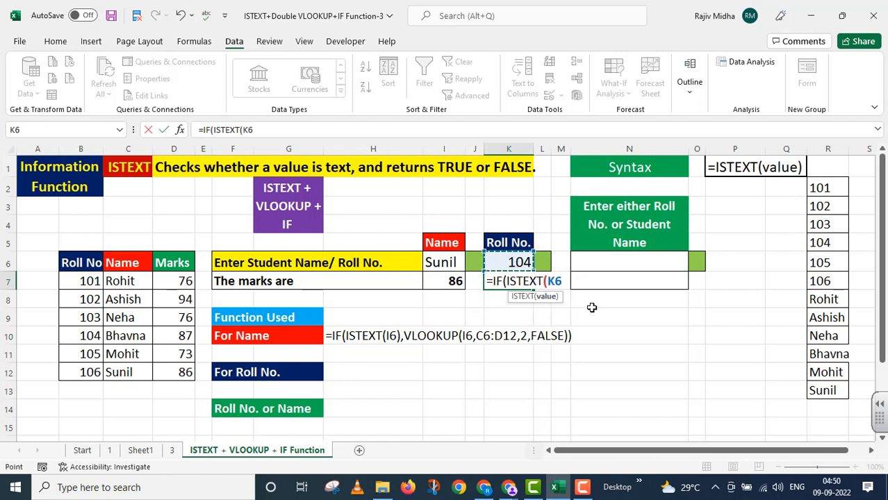
text())
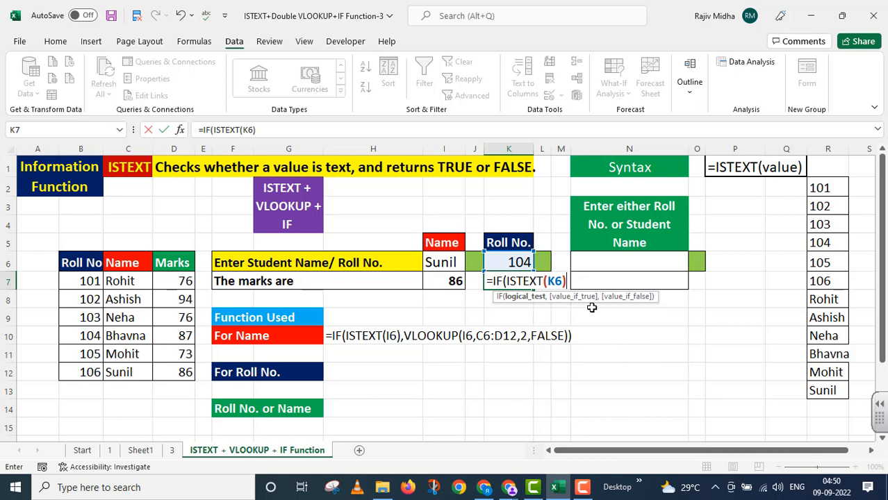
text(,)
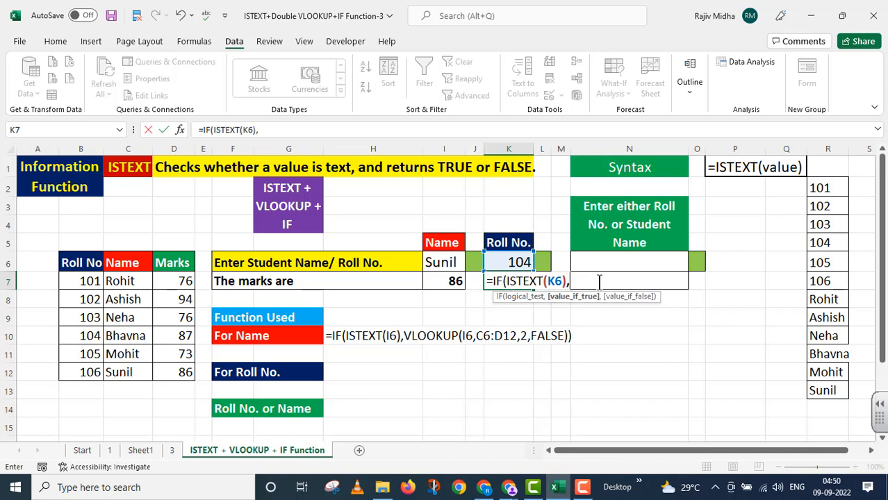
- Complete the K7 formula with VLOOKUP(K6,B6:D12,3,FALSE) as the value if true and enter it
text(VLOO)
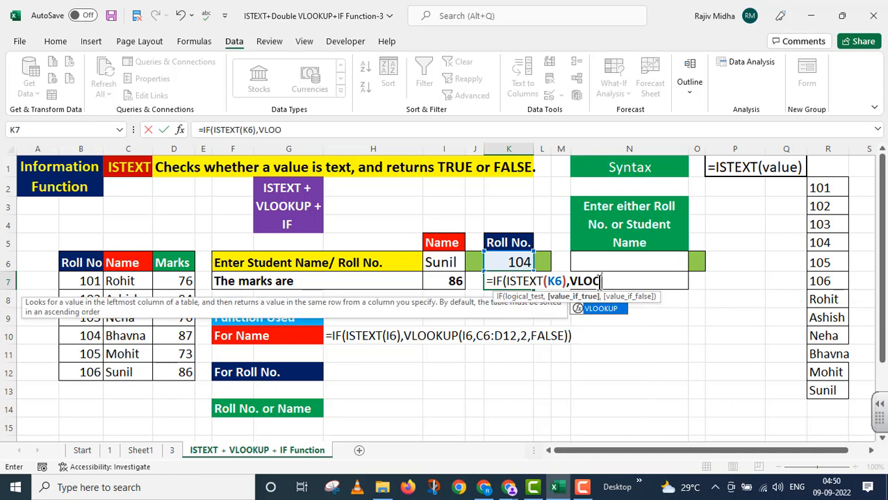
text(KUP()
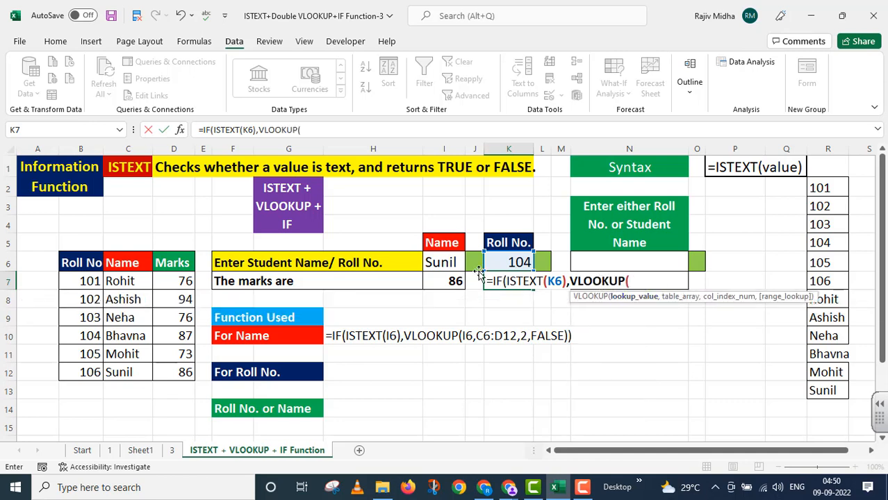
click(510, 261)
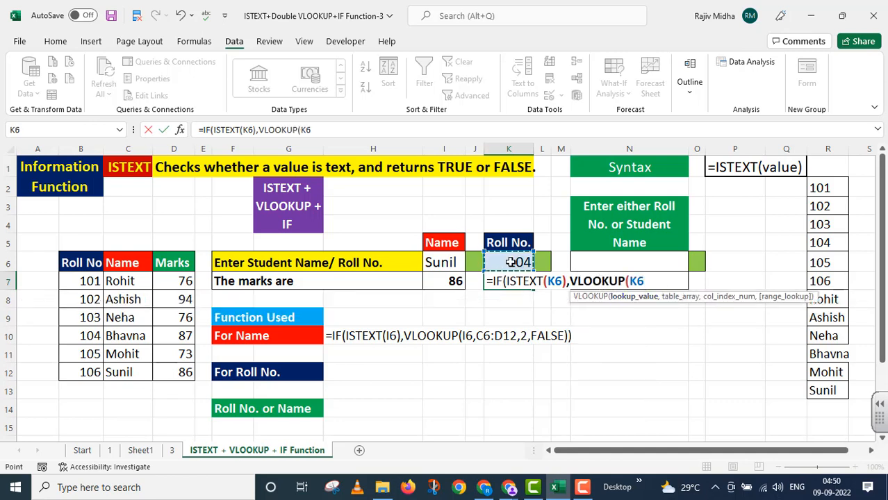
text(,)
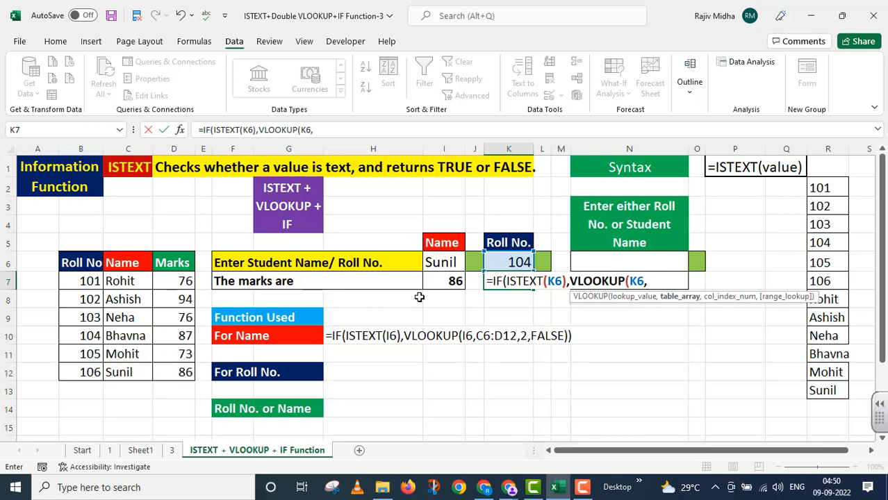
drag(81, 263, 170, 375)
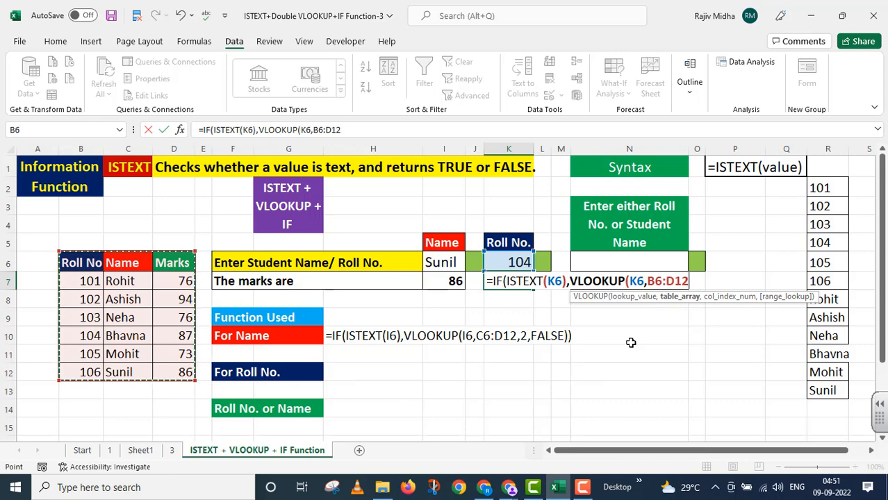
text(,)
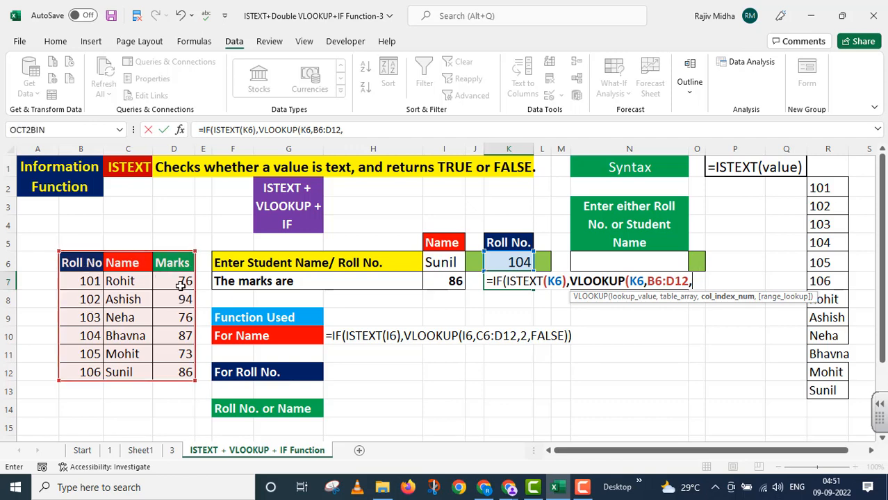
text(3,)
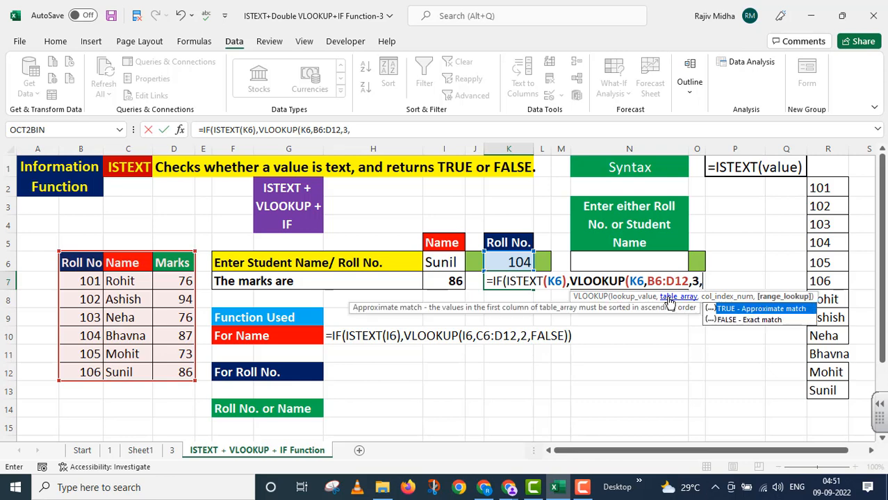
double_click(750, 320)
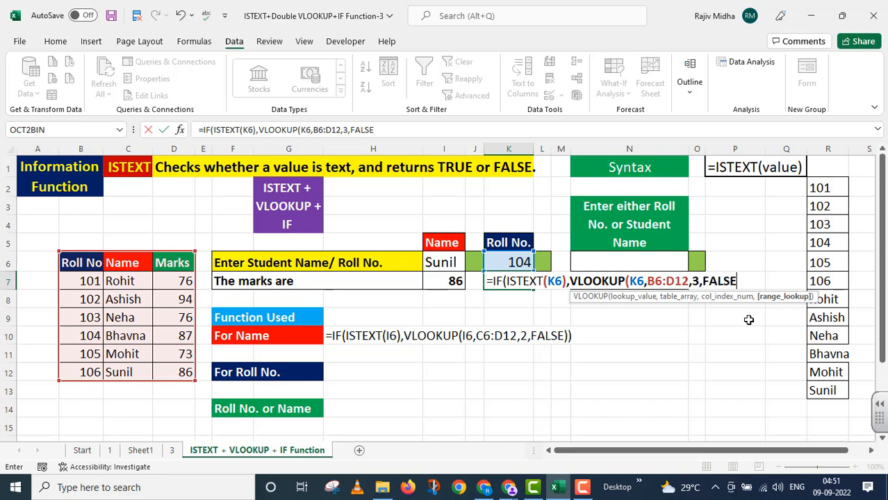
text())
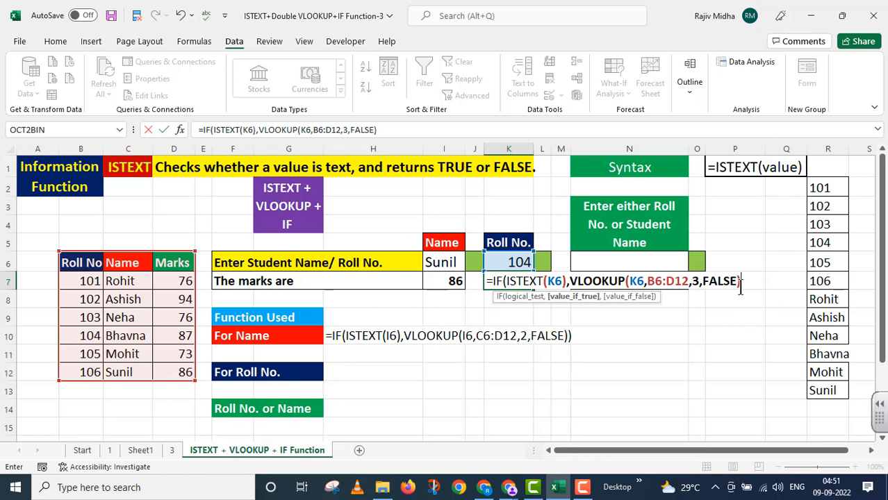
text())
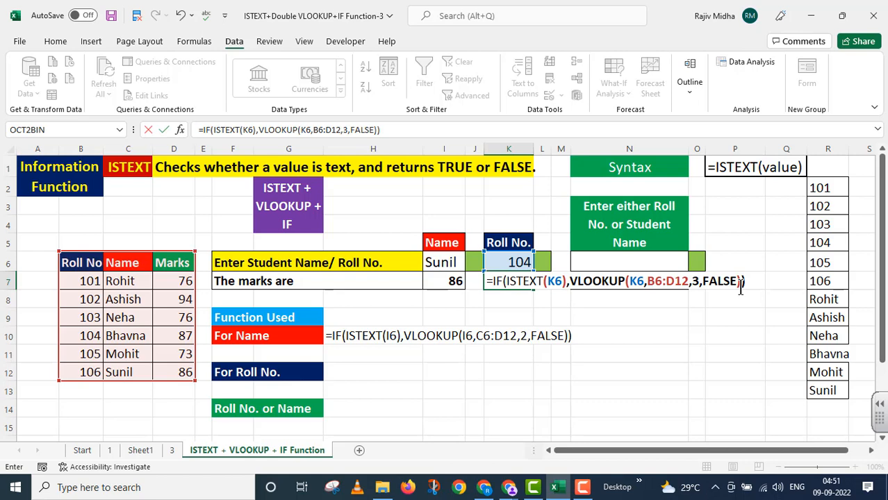
key(Return)
- Copy the K7 formula into H12 as text: '=IF(ISTEXT(K6),VLOOKUP(K6,B6:D12,3,FALSE))
click(504, 281)
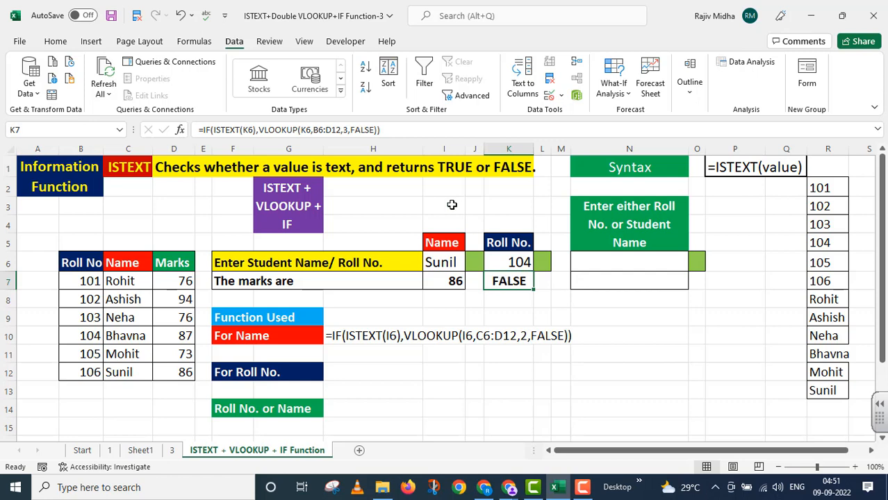
drag(414, 129, 198, 129)
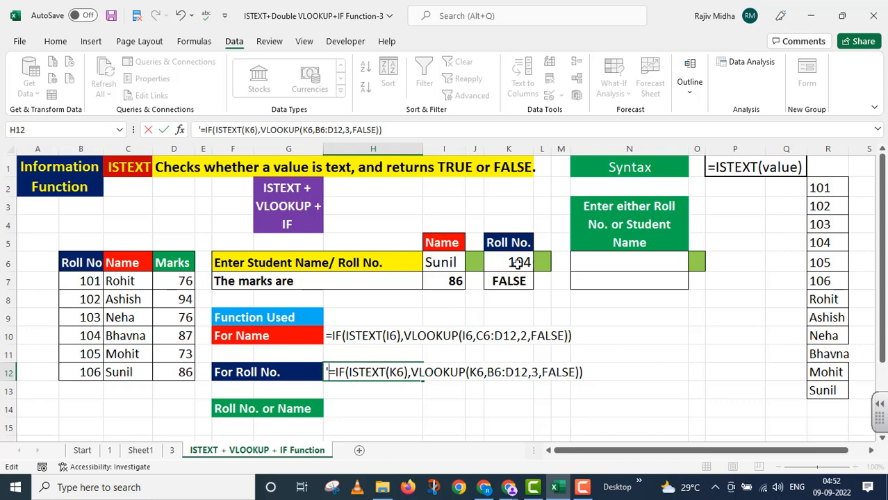
click(599, 263)
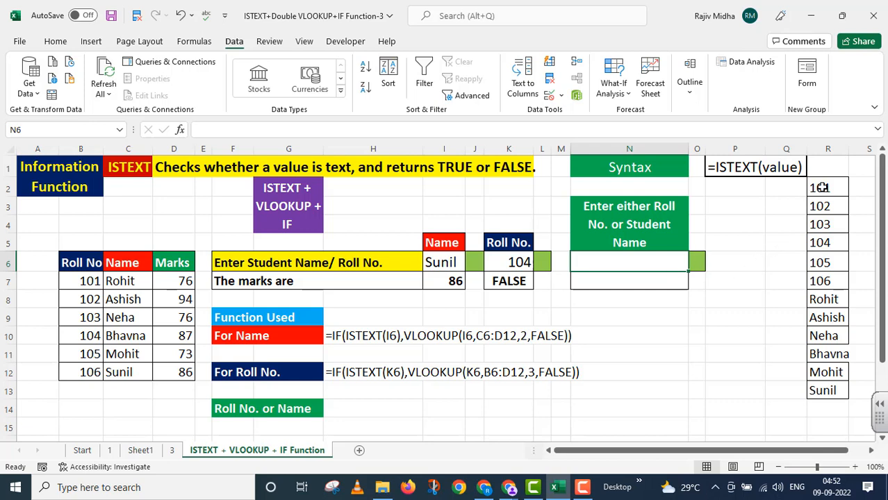
- Add list data validation to cell N6 with the combined roll numbers and names in R2:R13 as its source
drag(817, 189, 825, 388)
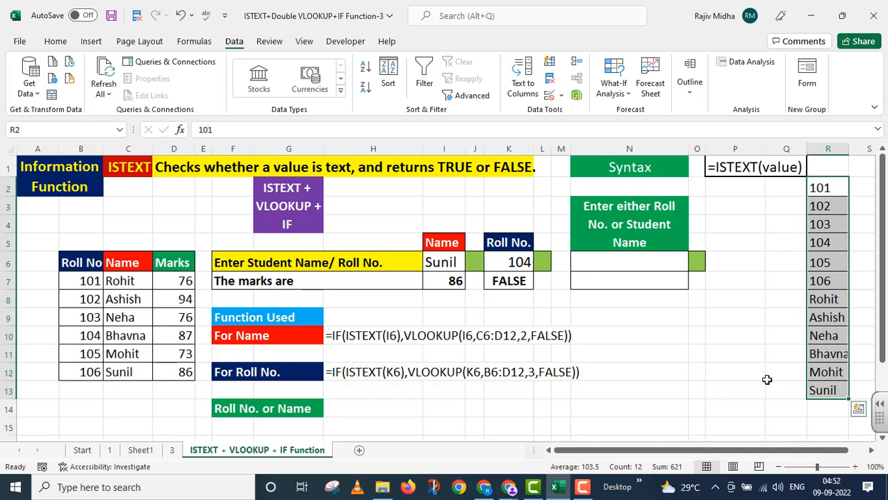
click(655, 261)
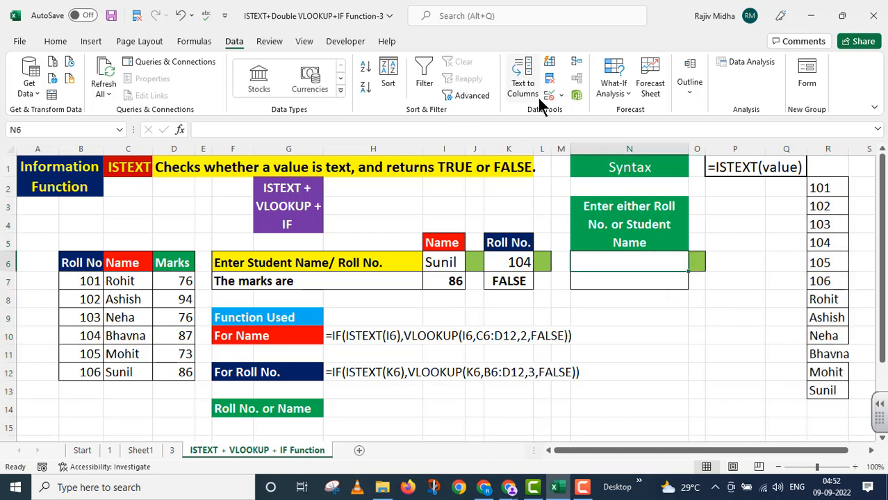
click(562, 95)
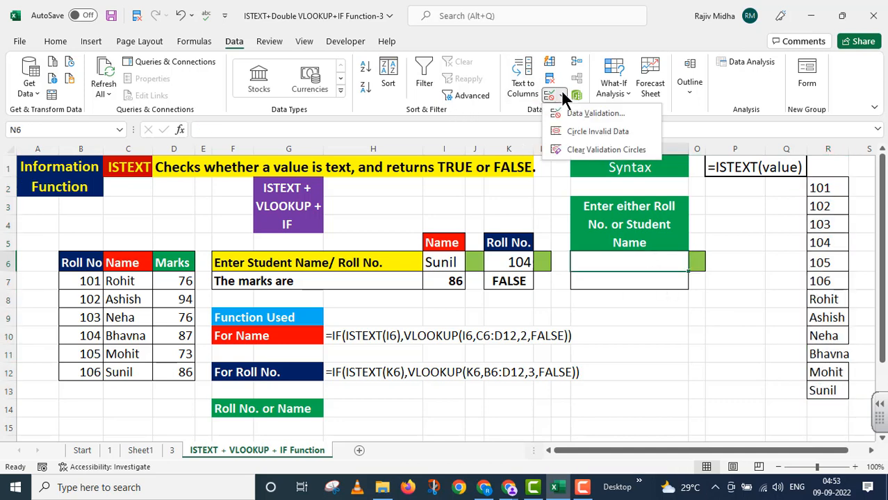
click(576, 111)
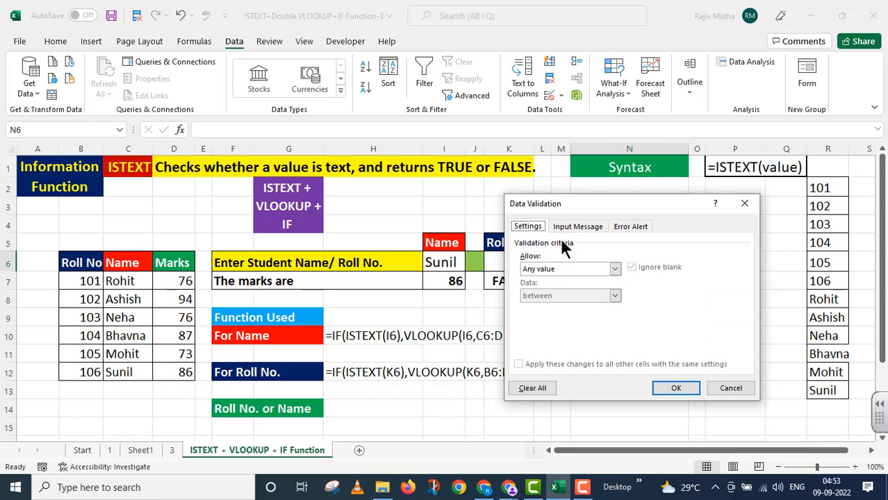
click(613, 269)
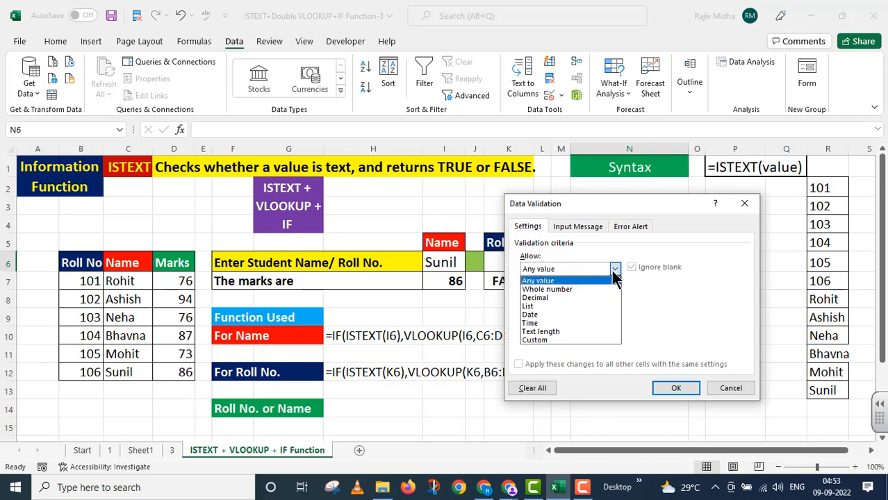
click(538, 307)
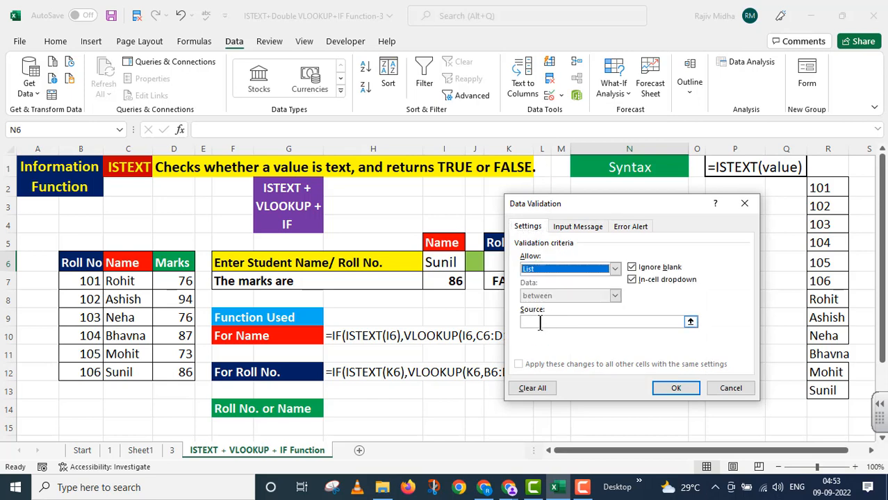
drag(821, 186, 817, 391)
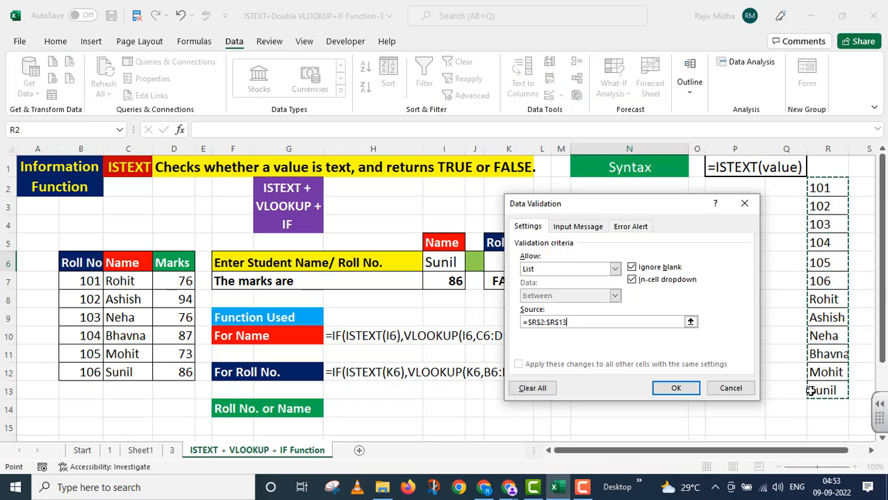
click(668, 388)
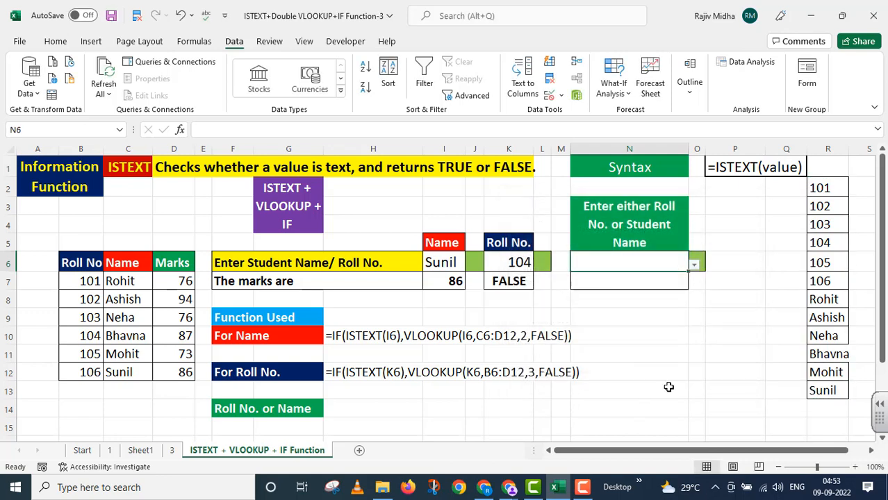
- Try the list in cell N6 by choosing roll number 101, followed by the first student name in the list
click(694, 266)
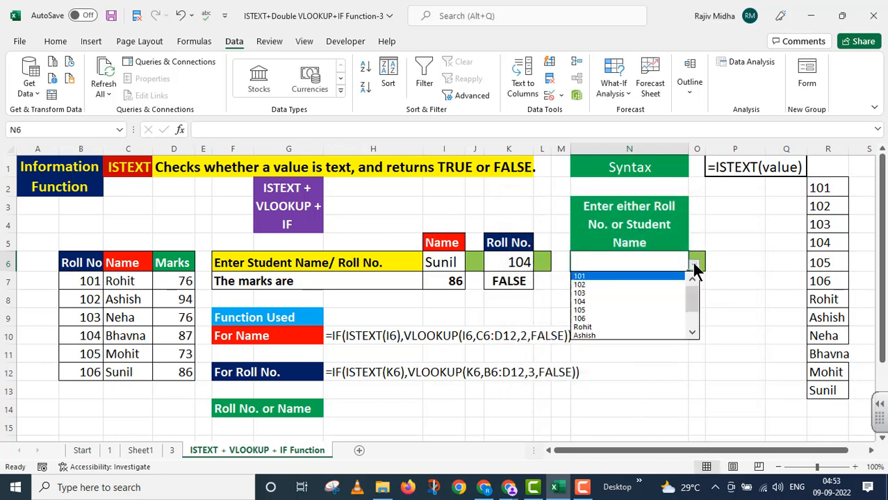
click(598, 277)
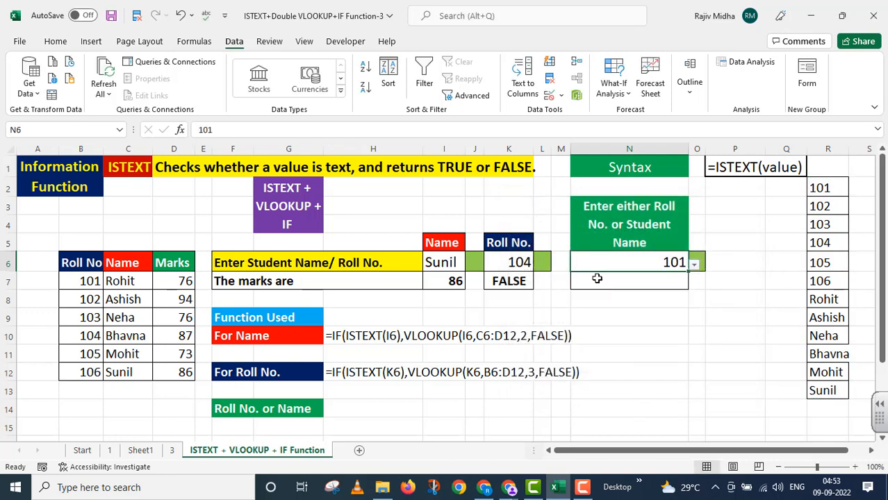
click(693, 264)
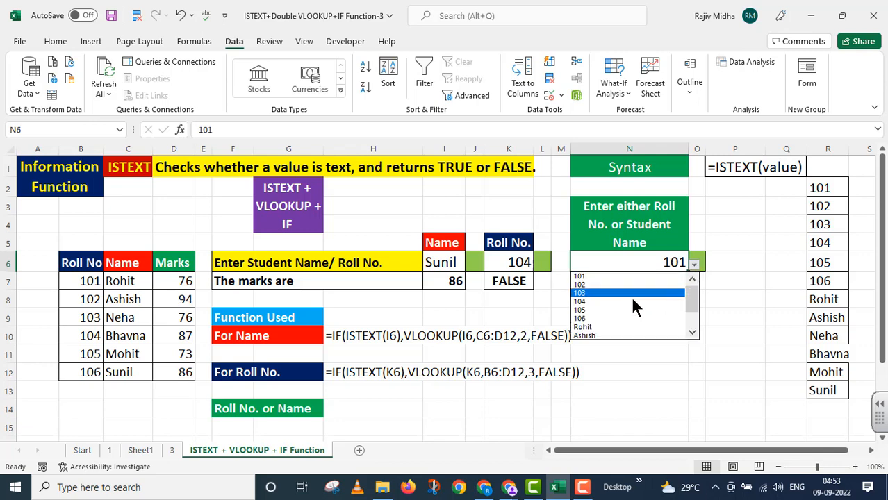
click(594, 328)
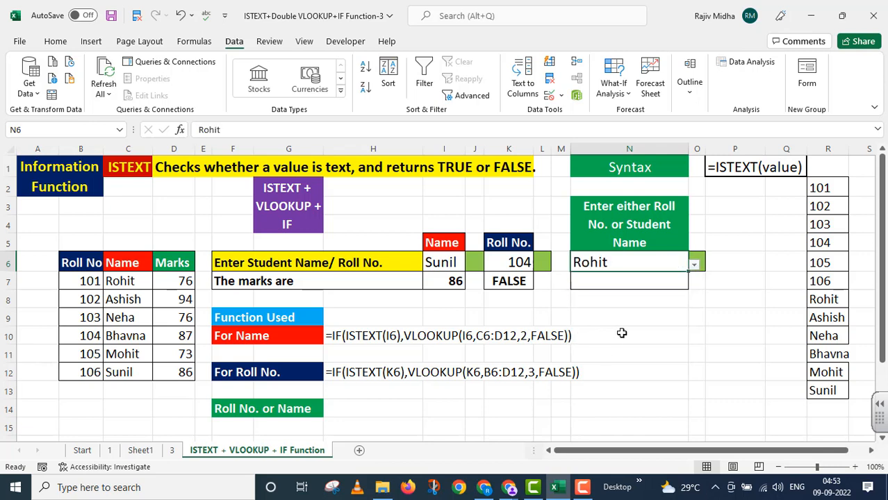
- Begin a formula in cell N7 with an IF whose logical test checks whether N6 is text: =IF(ISTEXT(N6),
double_click(619, 280)
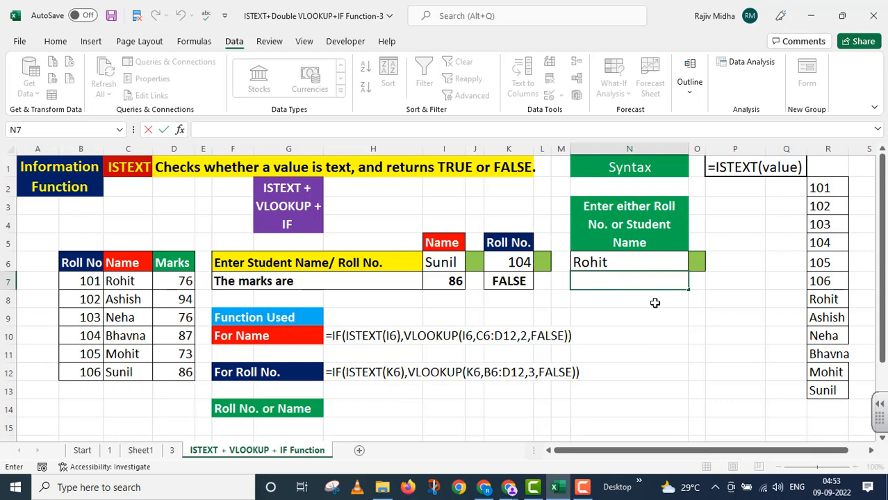
text(=IF()
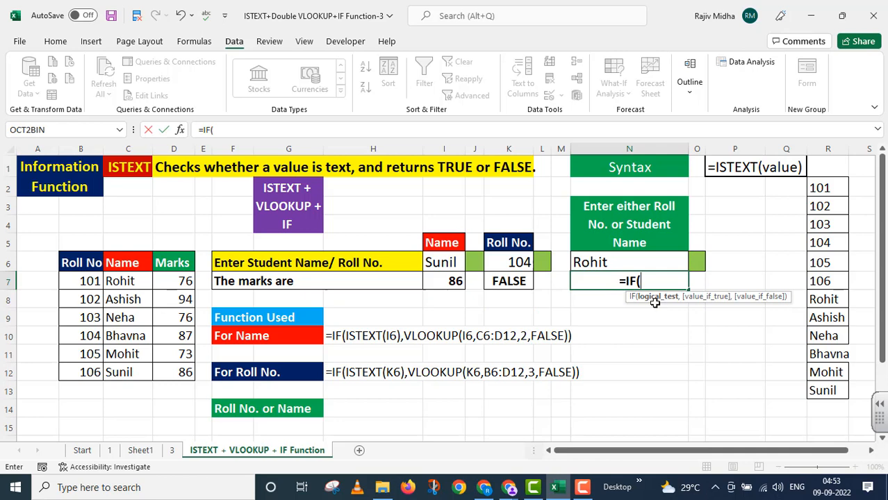
text(ISTEX)
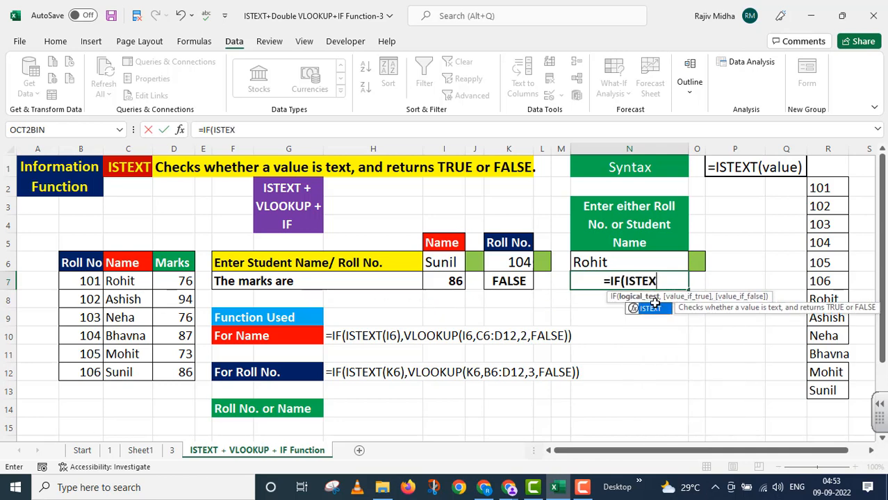
text(T()
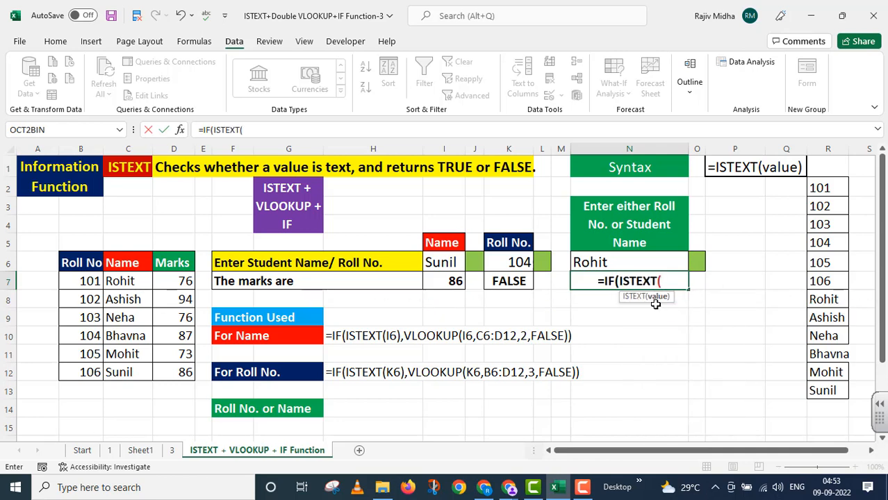
click(587, 261)
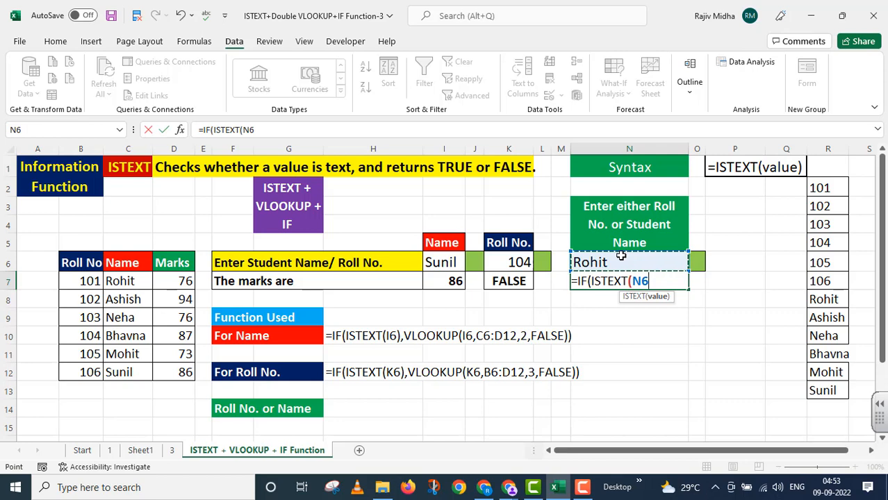
text())
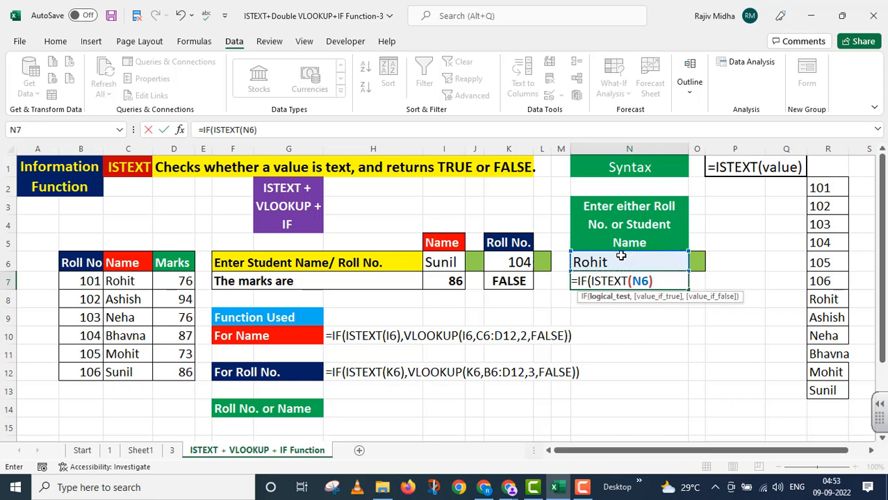
text(,)
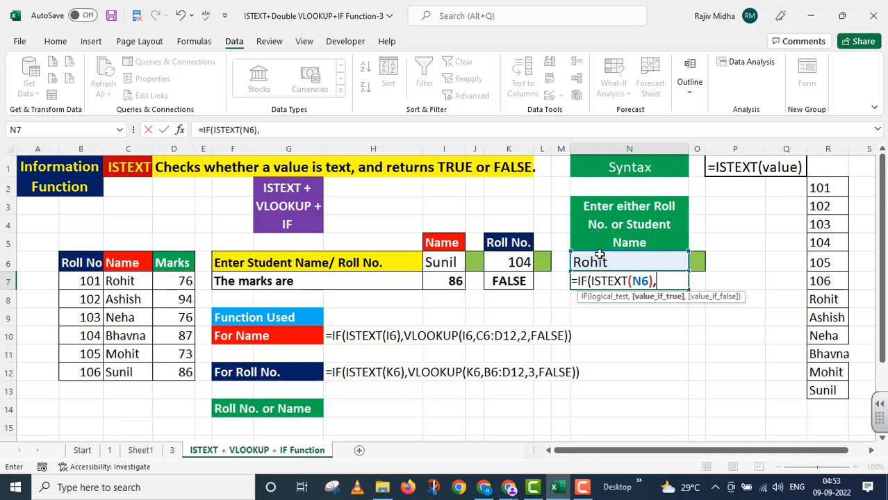
- Add VLOOKUP(N6,C6:D12,2,FALSE) to the N7 formula as the value if true
text(V)
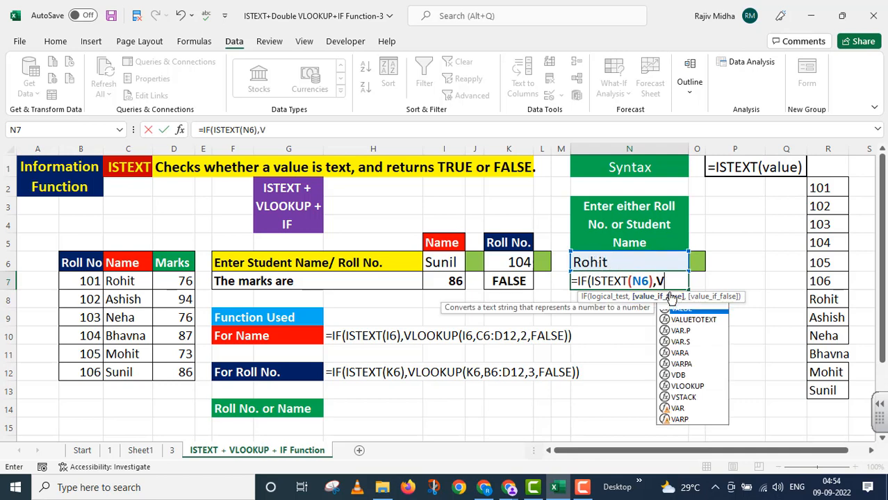
text(LOOKUP()
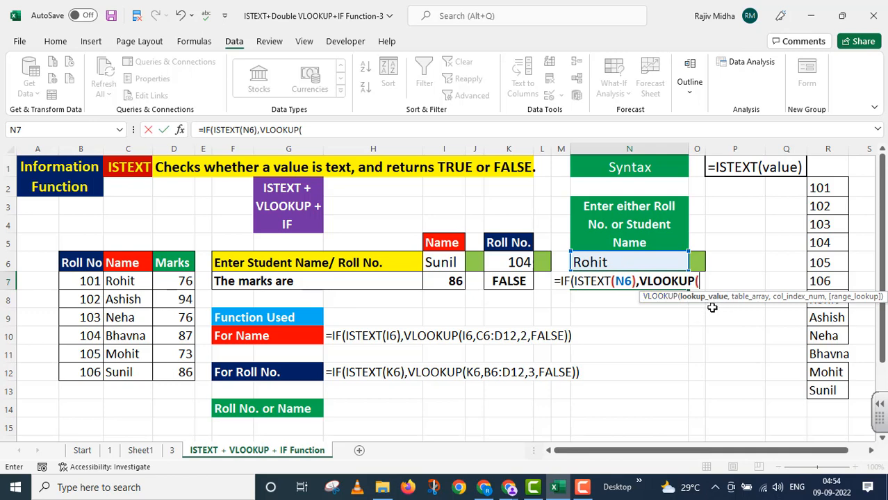
click(615, 261)
text(,)
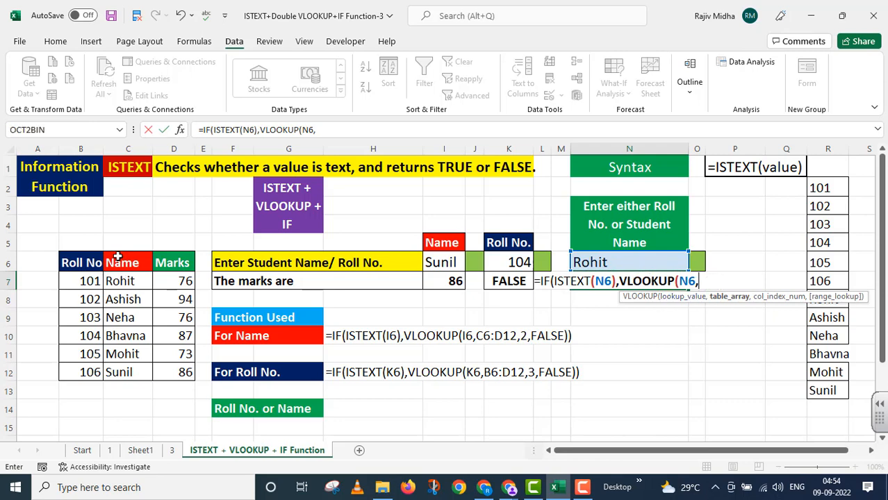
click(148, 268)
drag(148, 268, 182, 373)
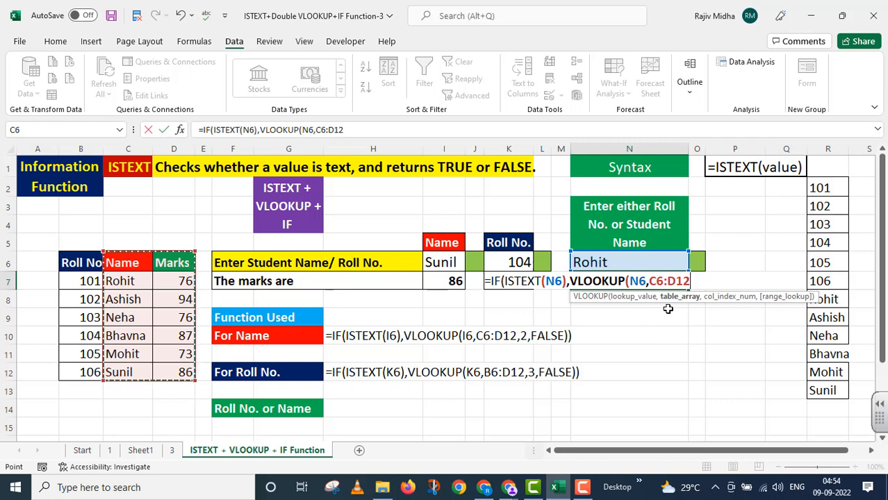
text(,)
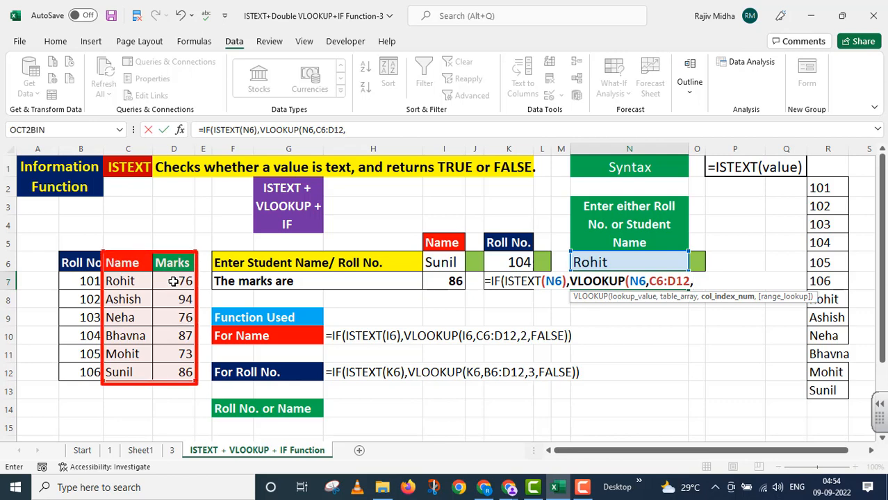
text(2,)
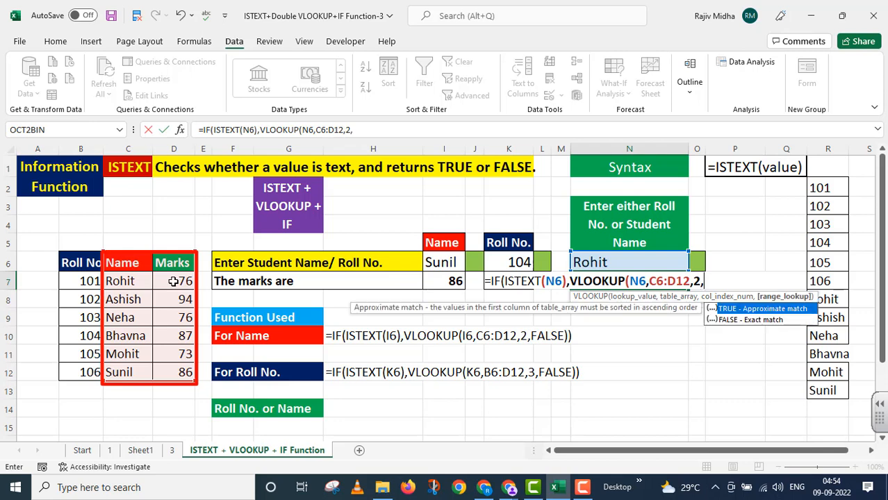
double_click(724, 319)
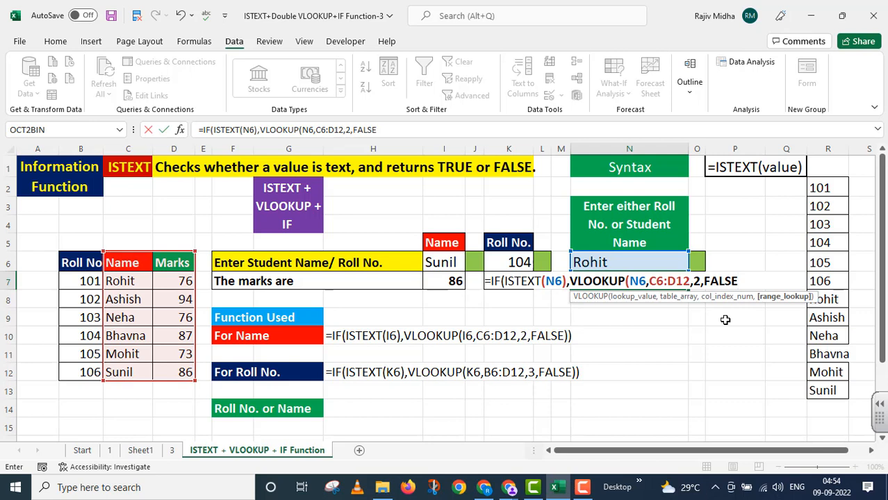
text())
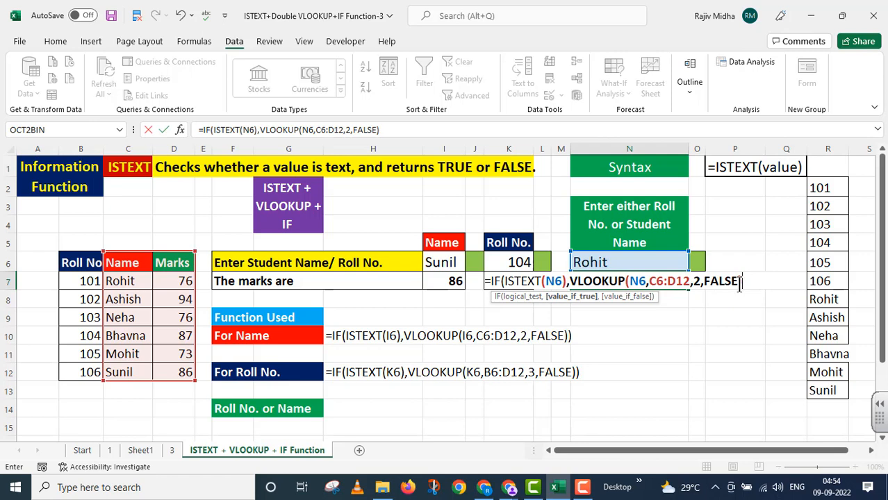
- Complete the N7 formula with VLOOKUP(N6,B6:D12,3,FALSE) as the value if false and enter it
text(,)
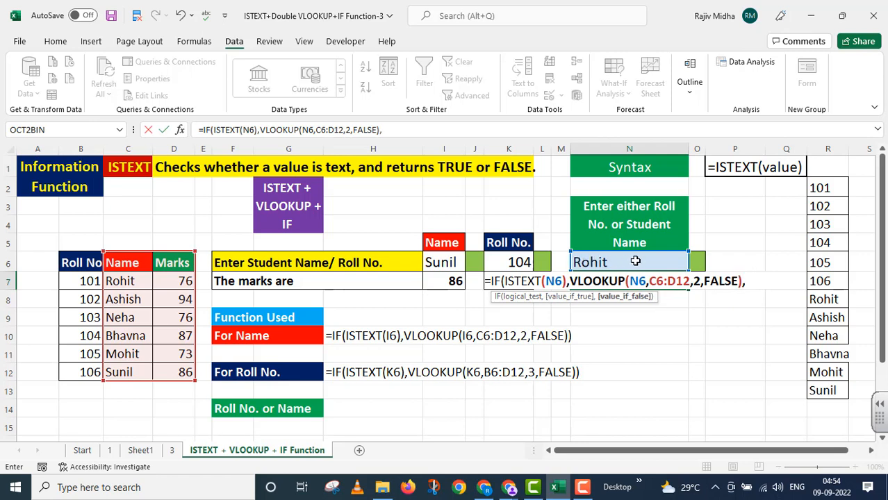
text(VLOOKU)
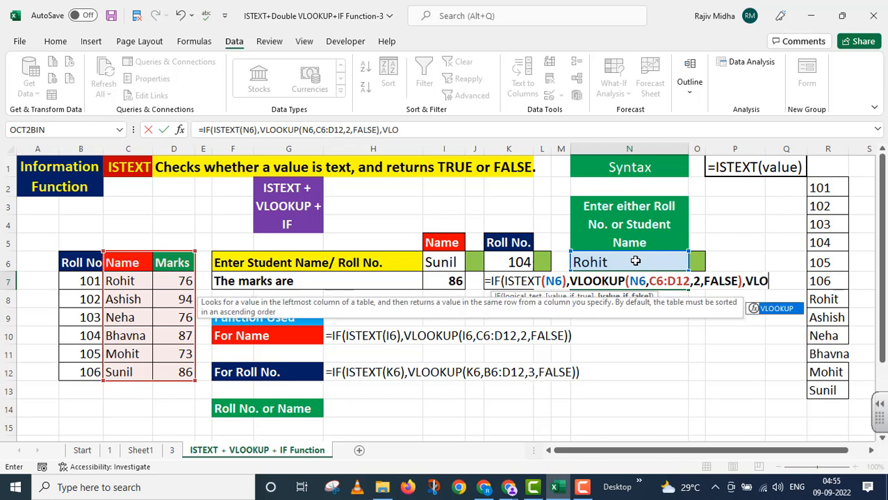
text(P()
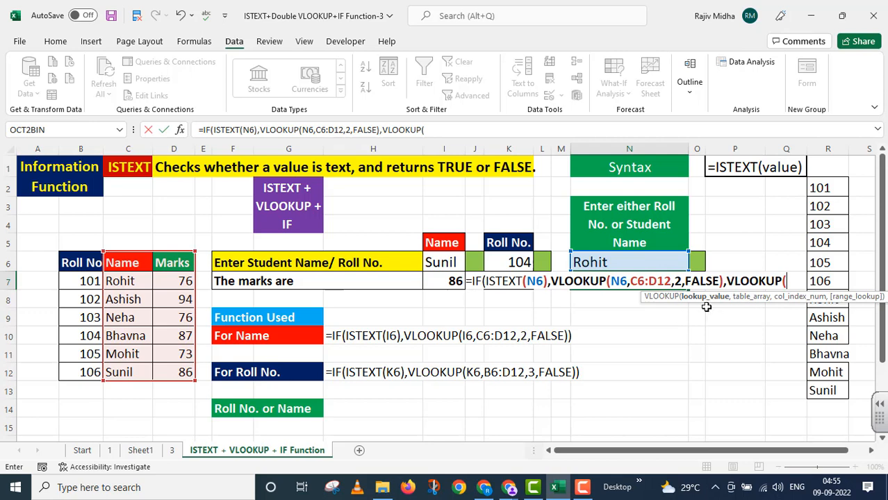
click(614, 262)
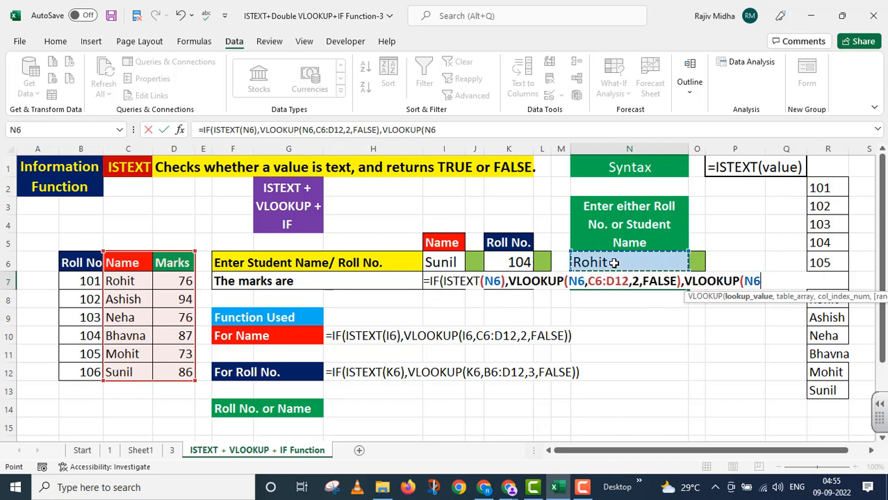
text(,)
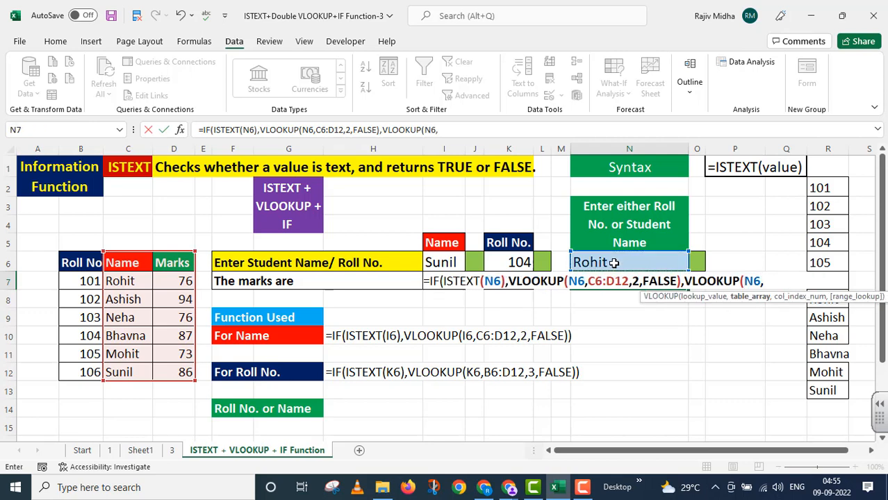
drag(75, 262, 167, 372)
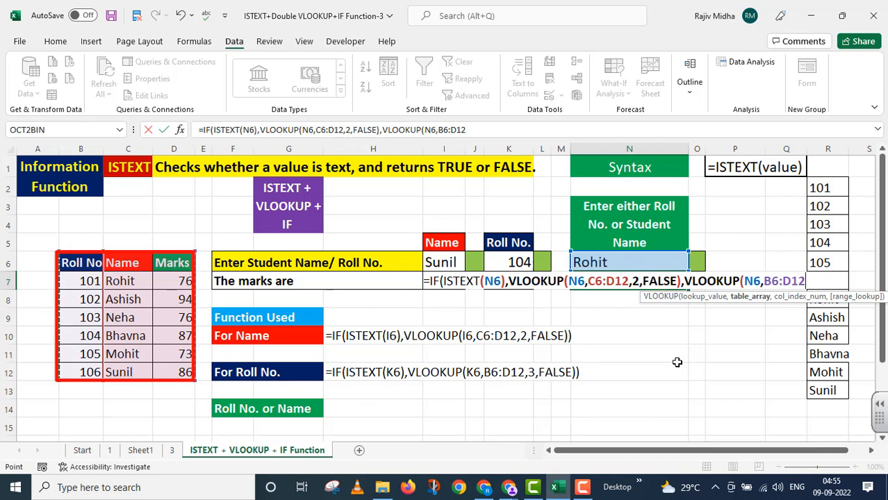
text(,)
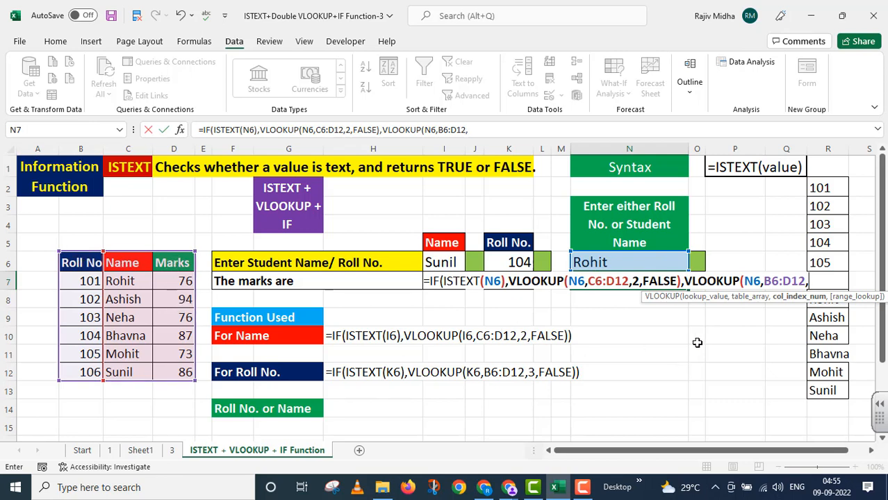
text(3,)
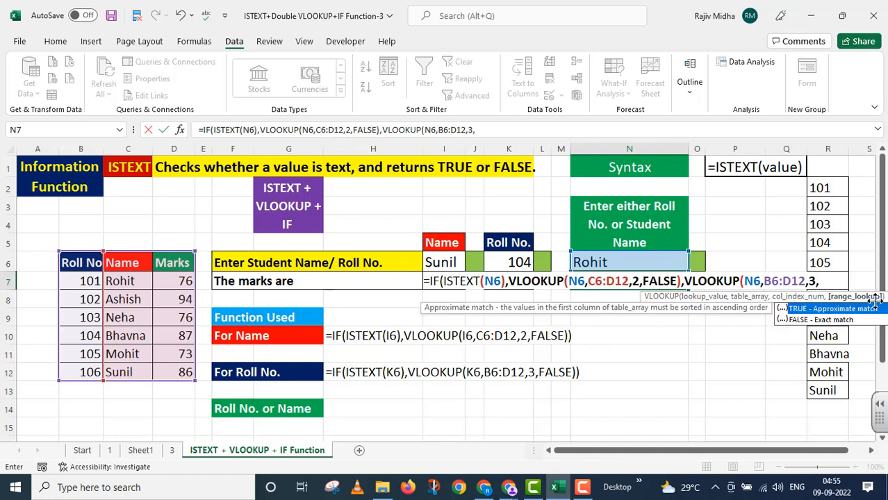
double_click(801, 321)
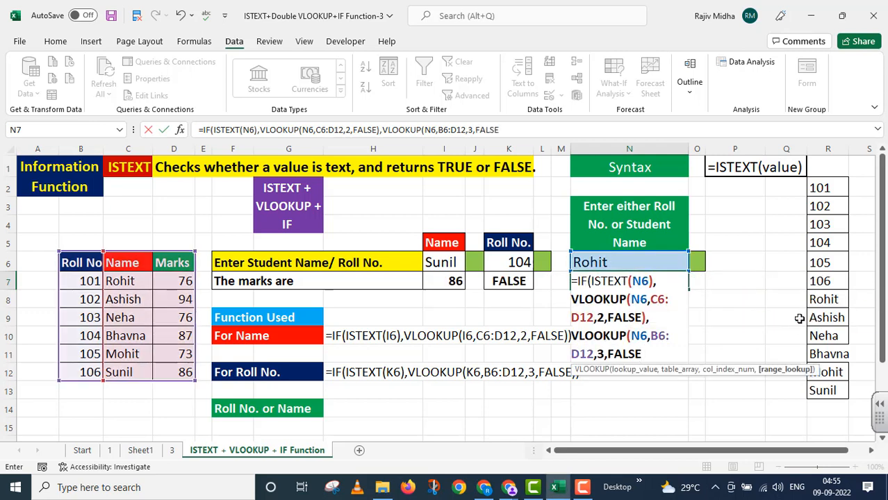
text())
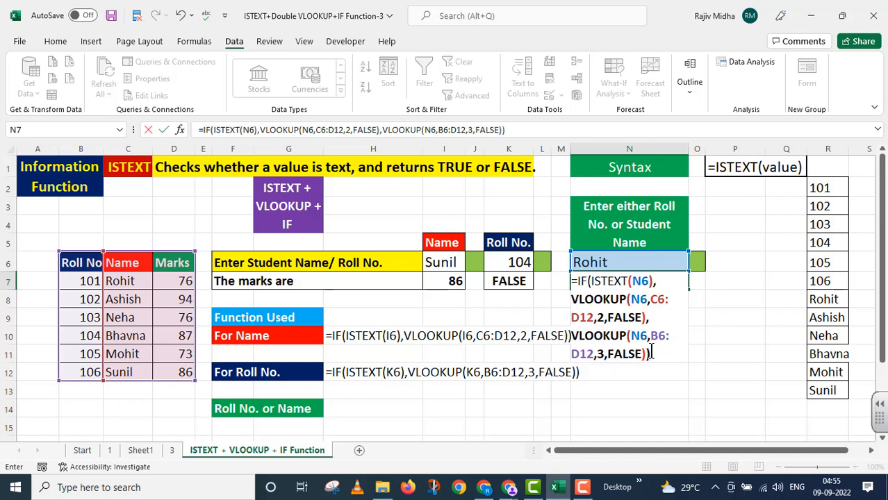
key(Return)
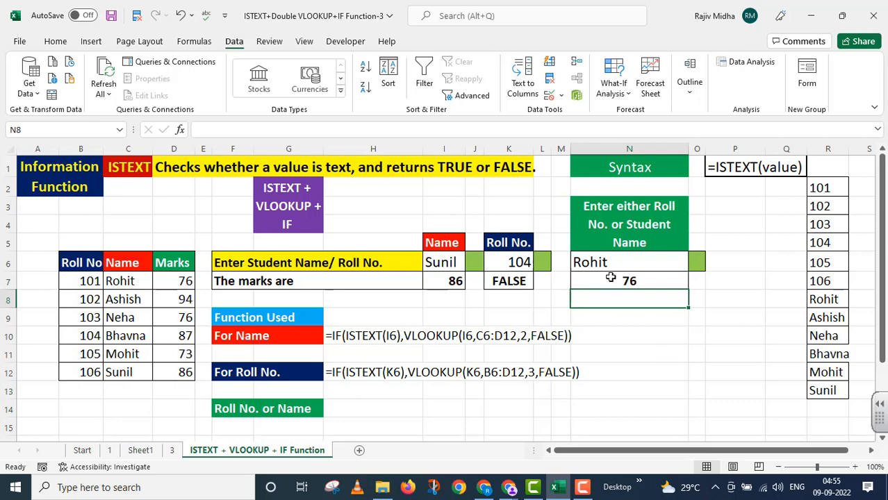
- Test the name lookup by choosing the fifth and then the sixth student name from the list in cell N6
click(660, 262)
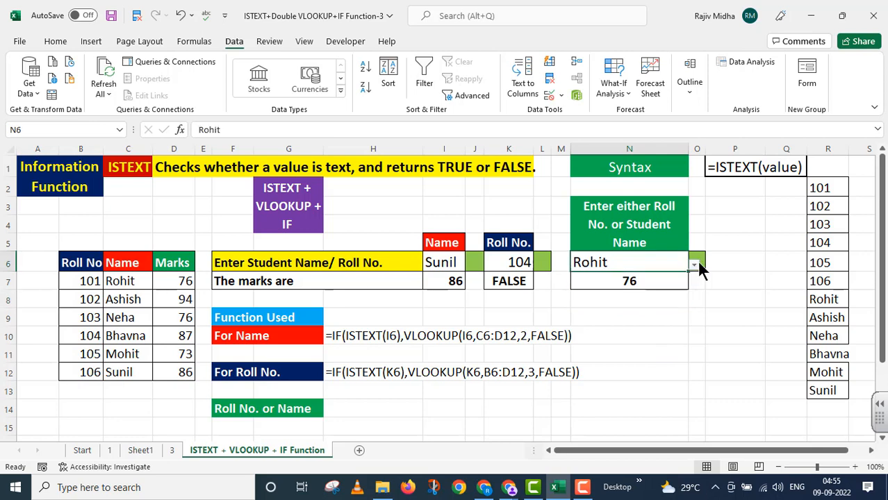
click(694, 264)
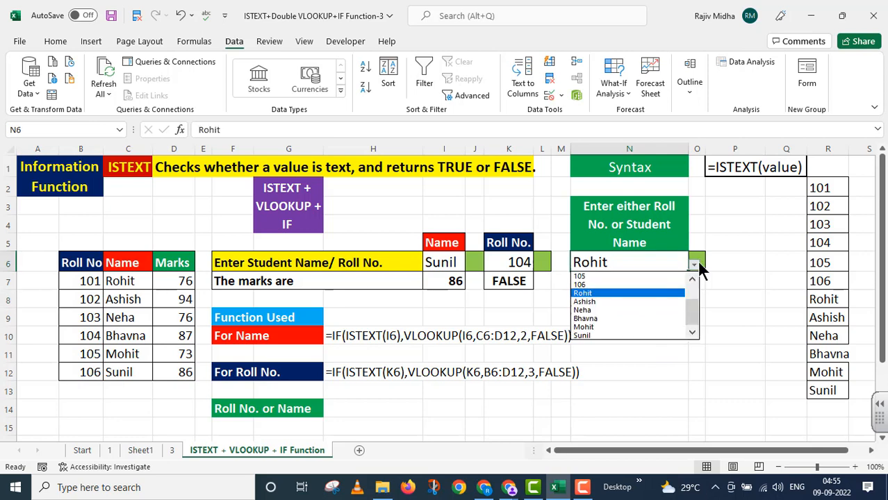
click(615, 326)
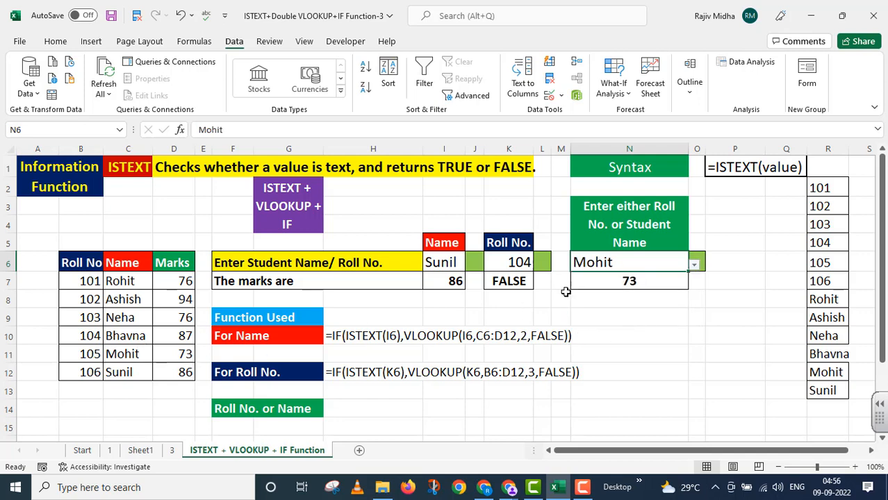
click(694, 265)
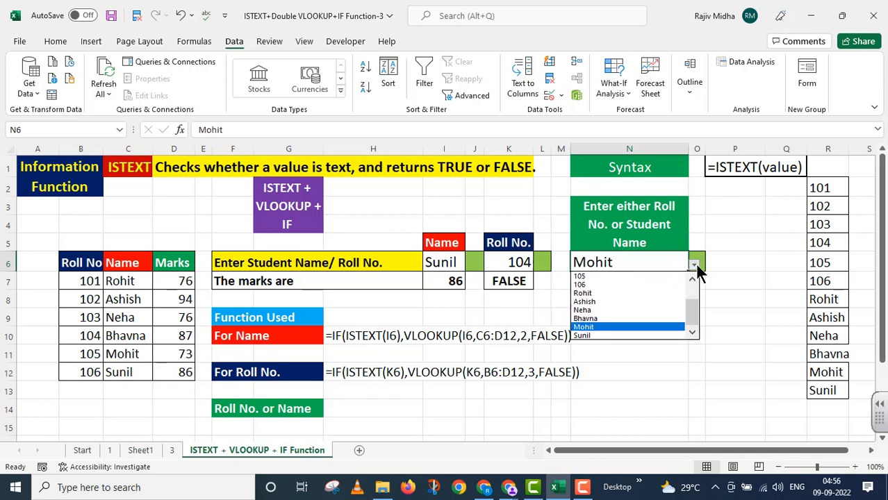
click(617, 336)
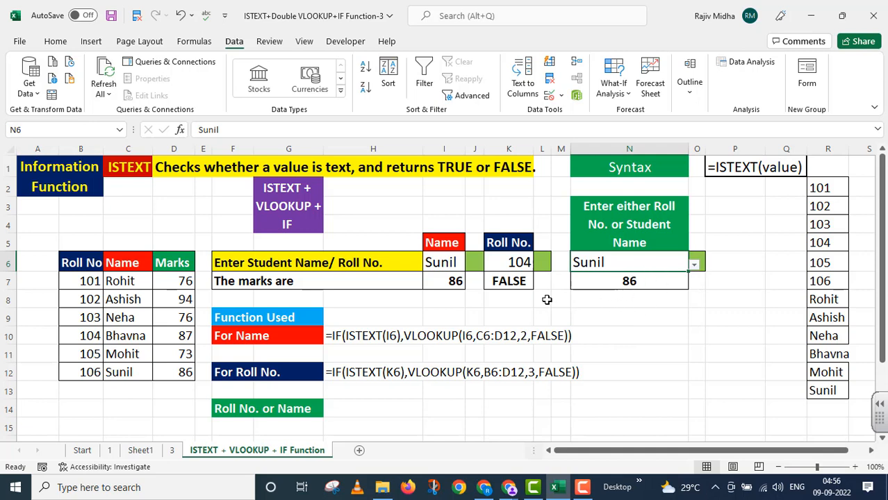
- Test the roll number lookup by choosing 101 and then 106 from the list in cell N6
click(694, 264)
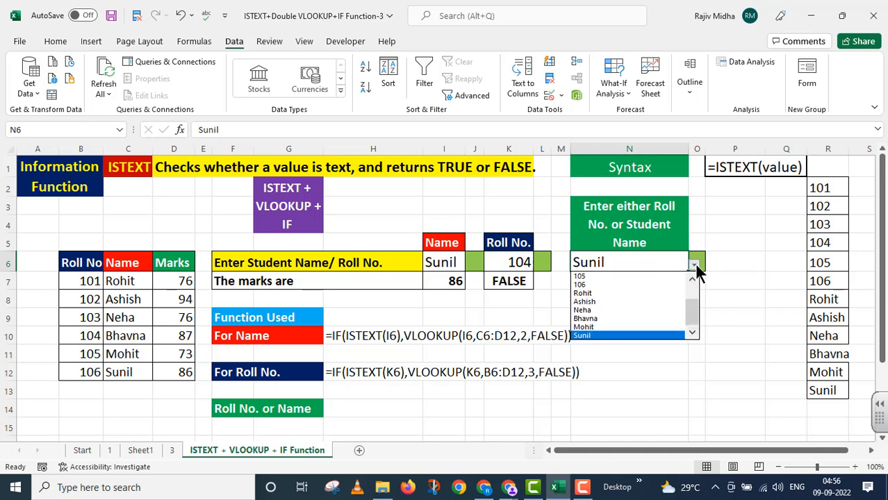
drag(693, 303, 690, 278)
click(594, 277)
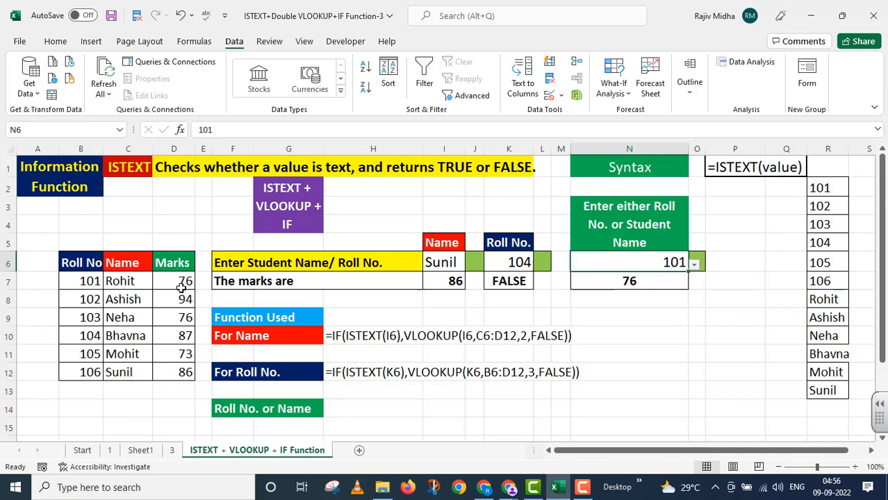
click(694, 264)
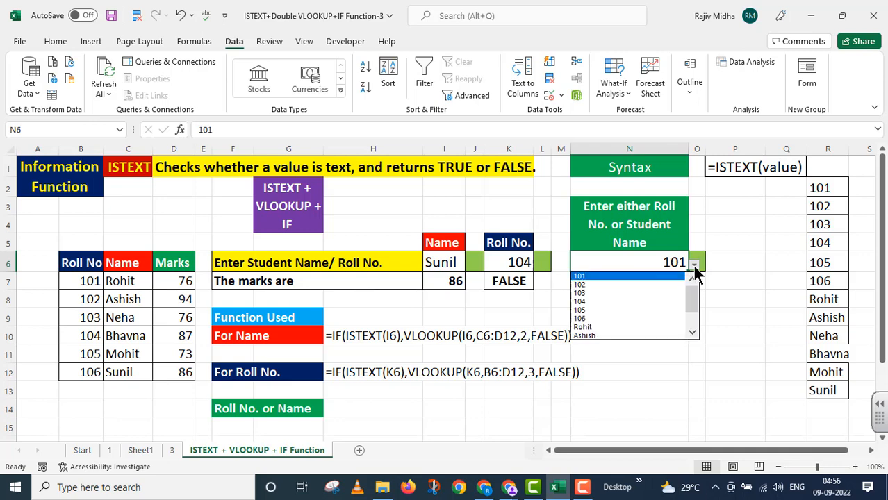
click(600, 318)
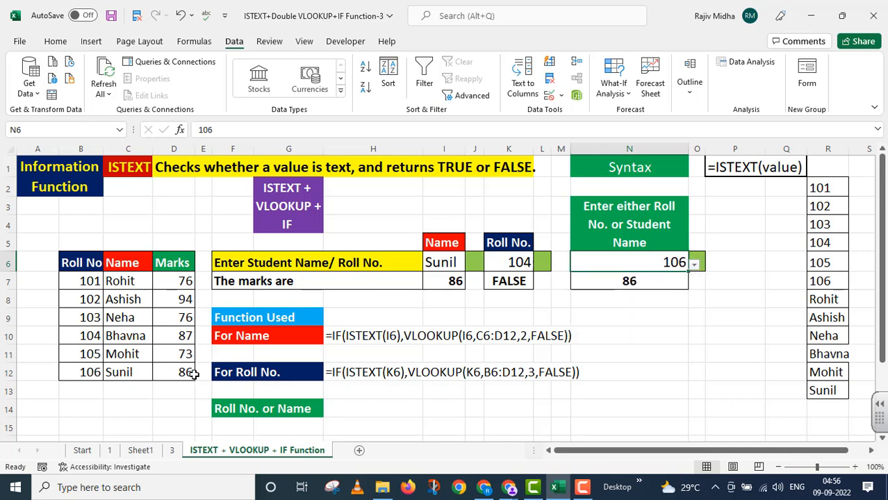
- Copy the formula from N7 and paste it as apostrophe-prefixed text into H14, beside the "Roll No. or Name" label
click(646, 282)
drag(524, 131, 173, 130)
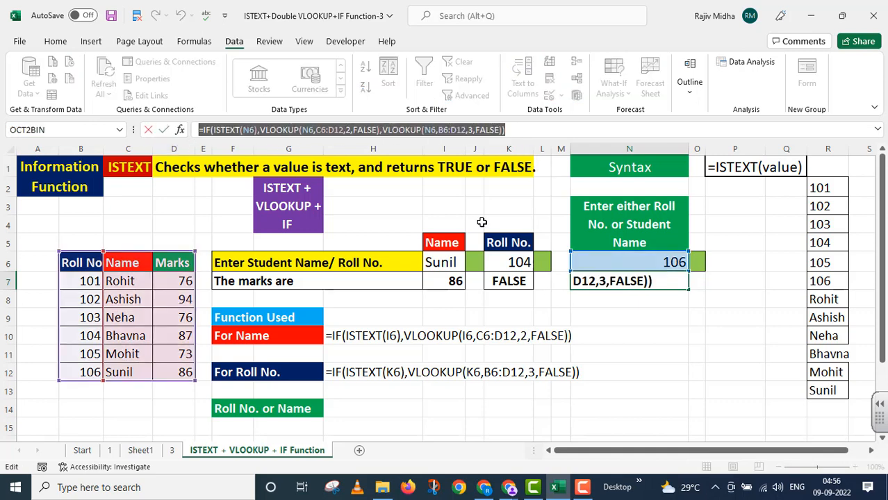
key(ctrl+c)
key(Escape)
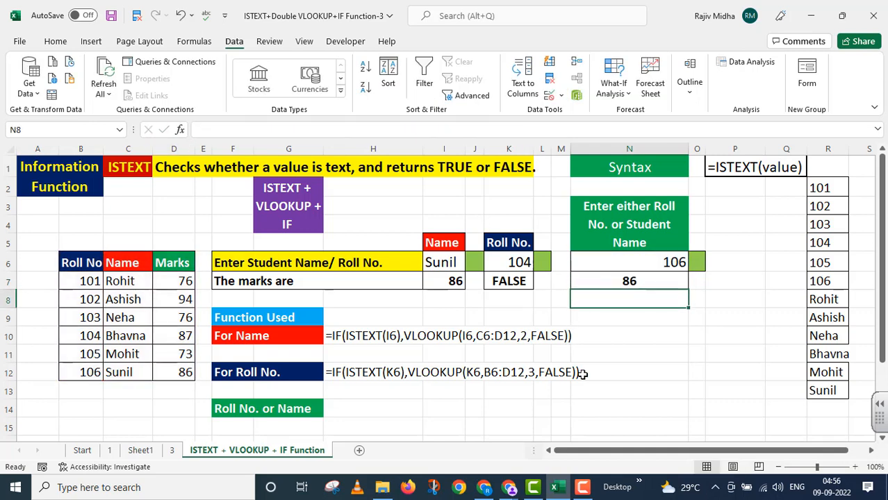
click(392, 407)
text(')
key(ctrl+v)
click(615, 369)
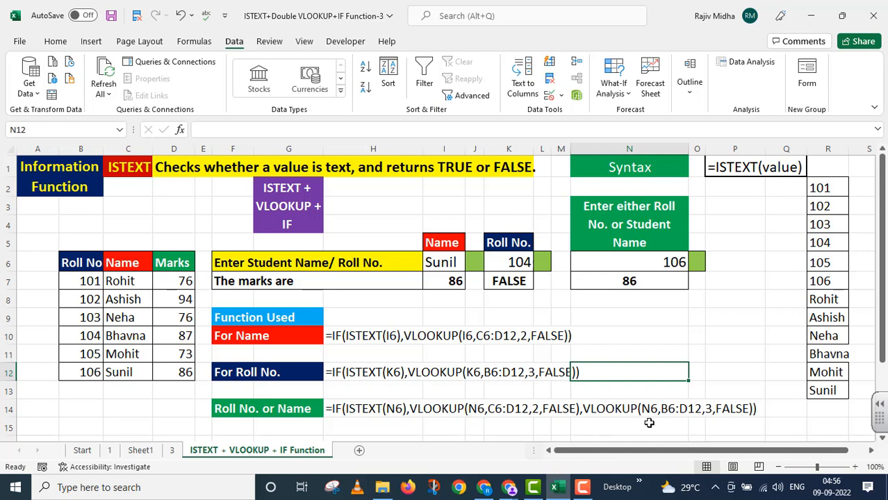
- Choose the second student name from the list in cell N6
click(660, 266)
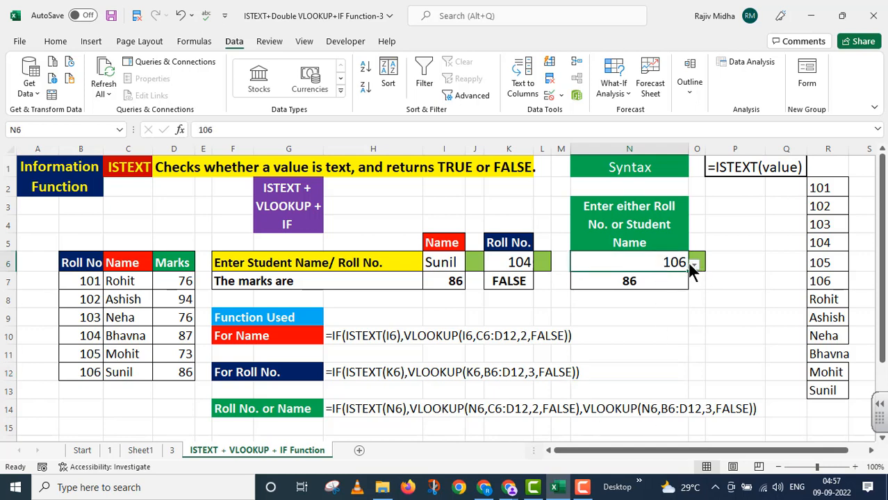
click(694, 268)
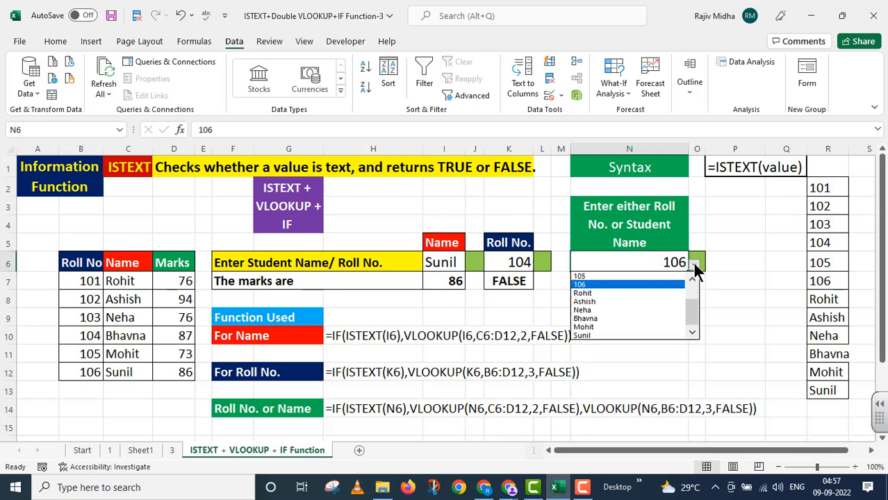
click(601, 301)
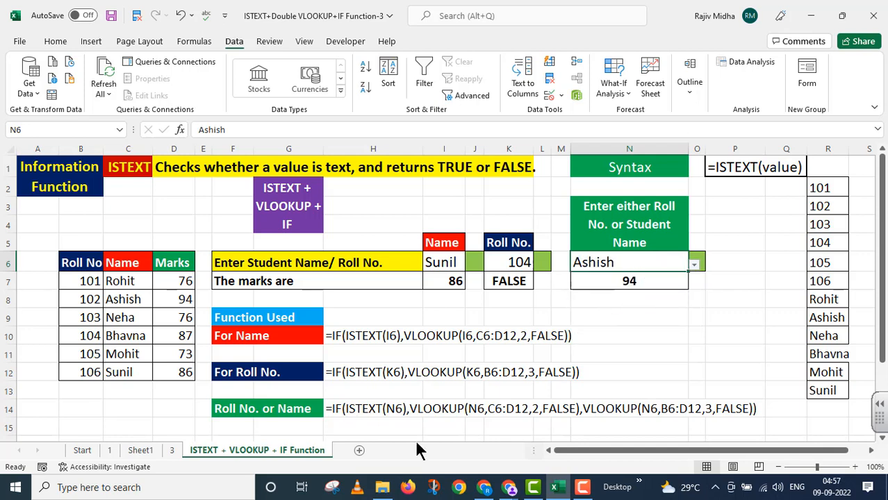